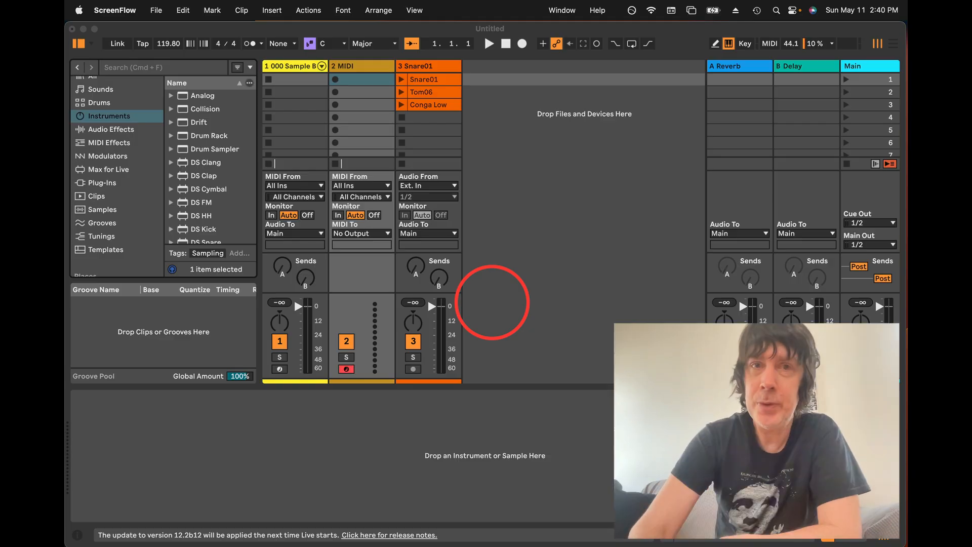
- Play the Snare01, Tom06 and Conga Low clips on the audio track one after another to hear them
left_click(492, 302)
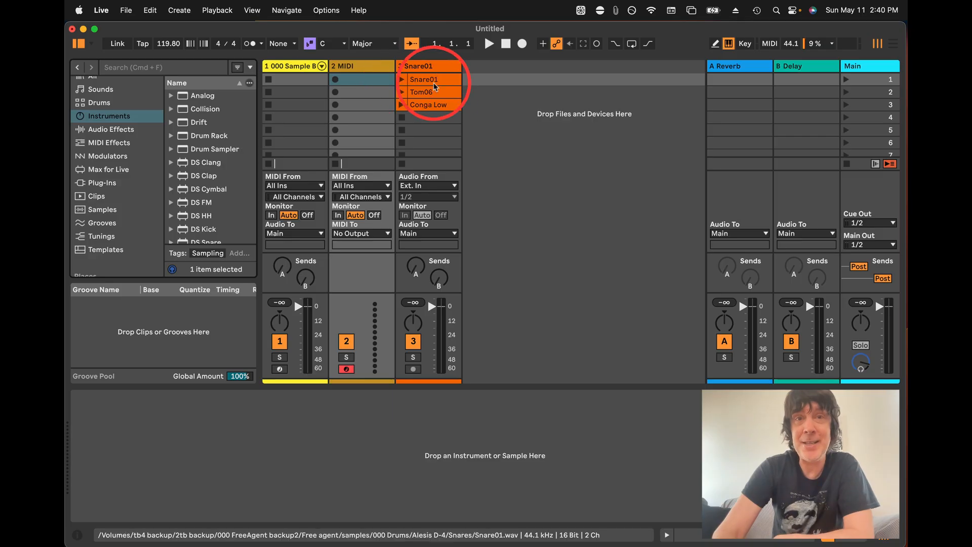
left_click(401, 79)
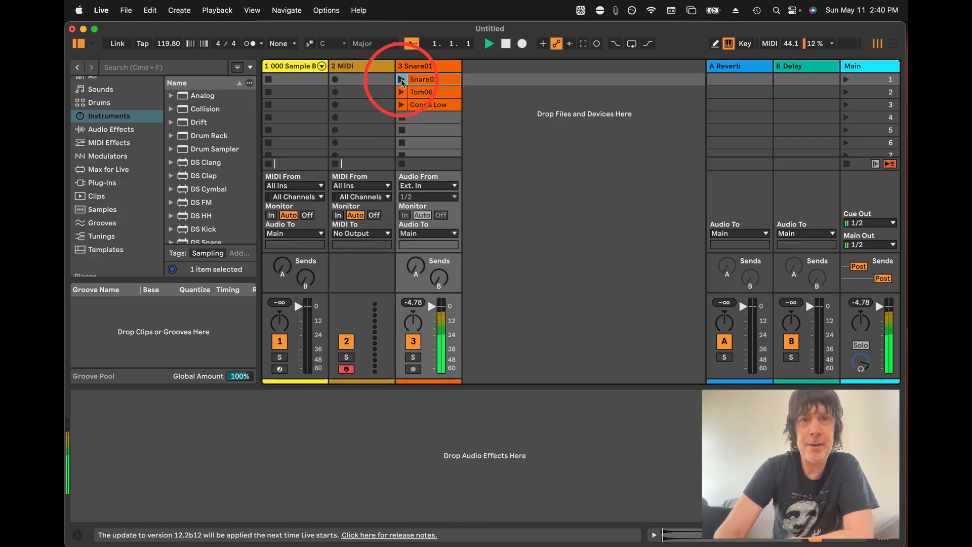
left_click(401, 92)
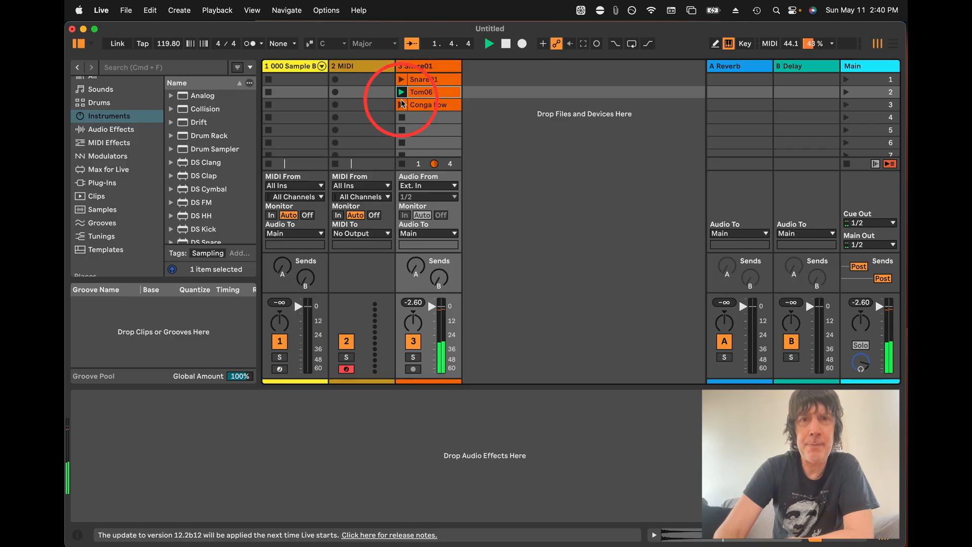
left_click(401, 104)
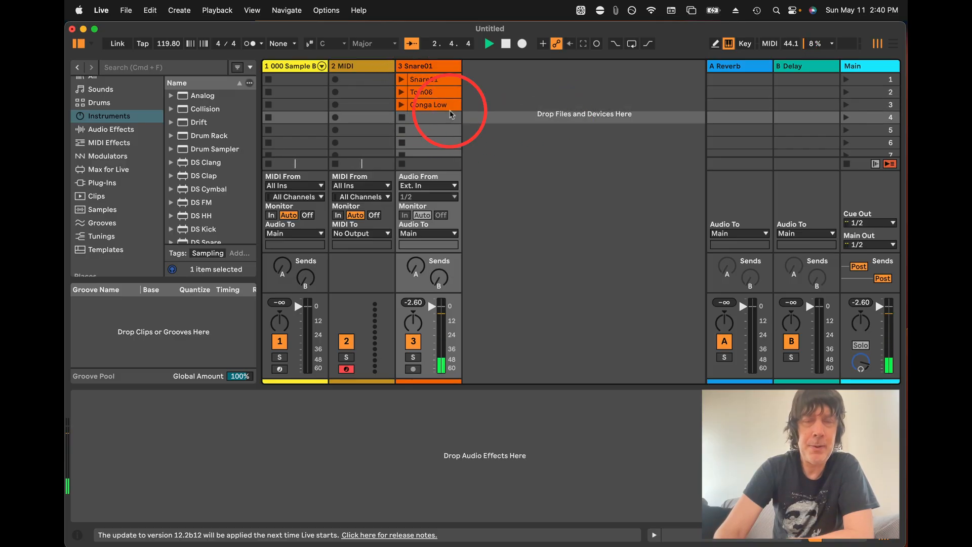
- Load the Snare01 sample into a Simpler on the MIDI track and convert that Simpler to Sampler
left_click(383, 69)
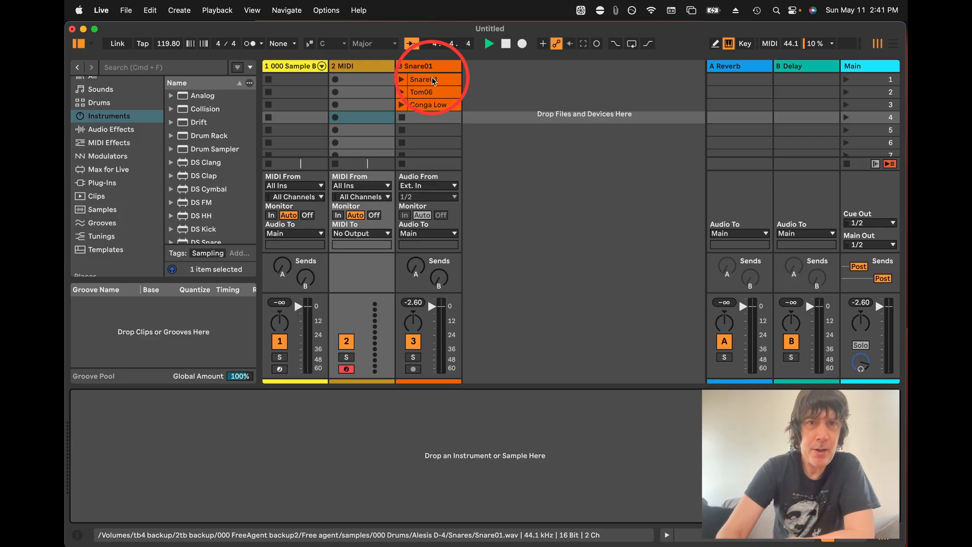
left_click_drag(433, 81, 284, 444)
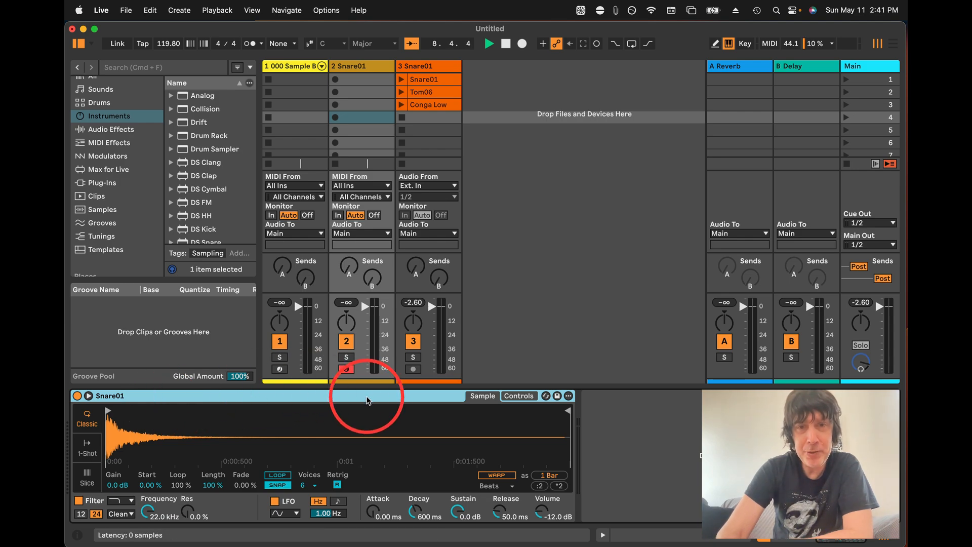
right_click(368, 400)
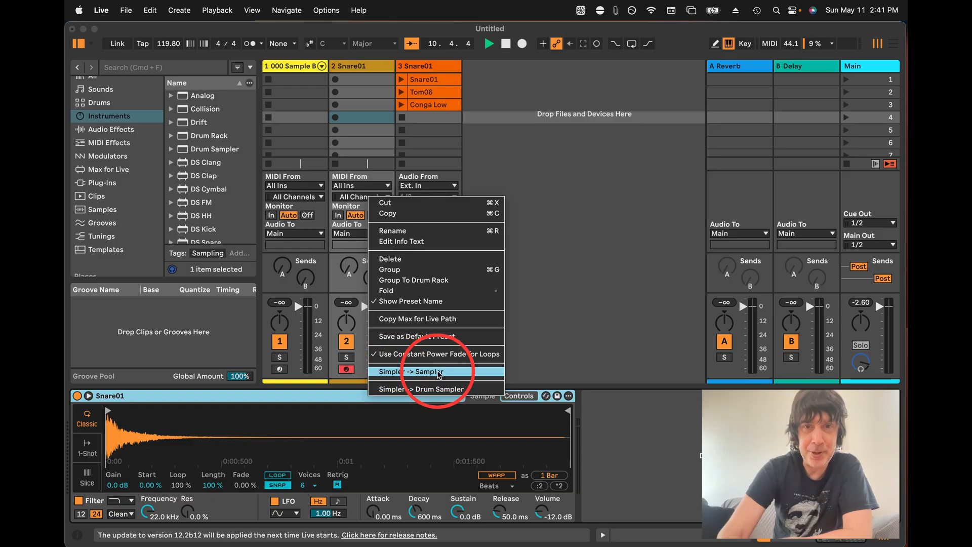
left_click(438, 374)
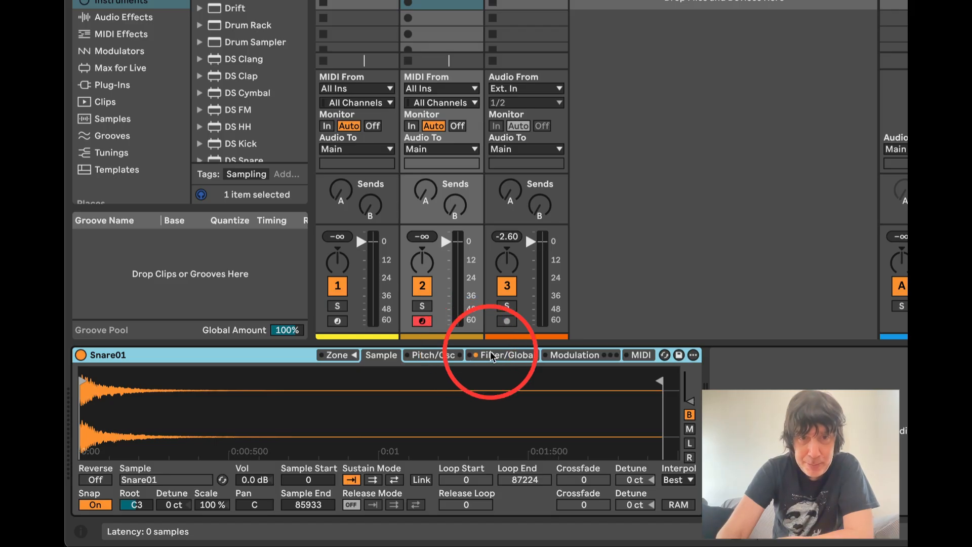
- Enable the forward sustain loop for Snare01 and shorten it to the opening of the sample, from 1 to about 2869
left_click(373, 480)
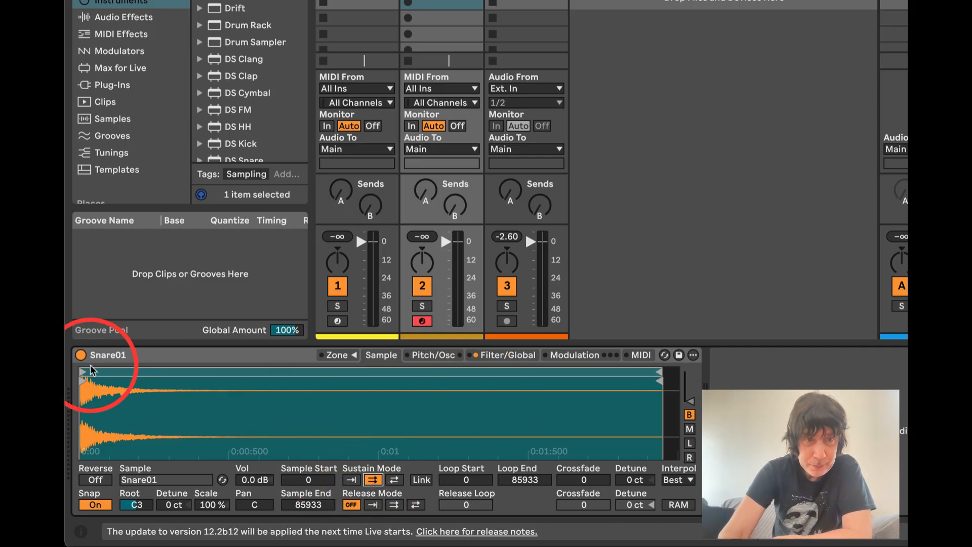
left_click_drag(82, 372, 94, 373)
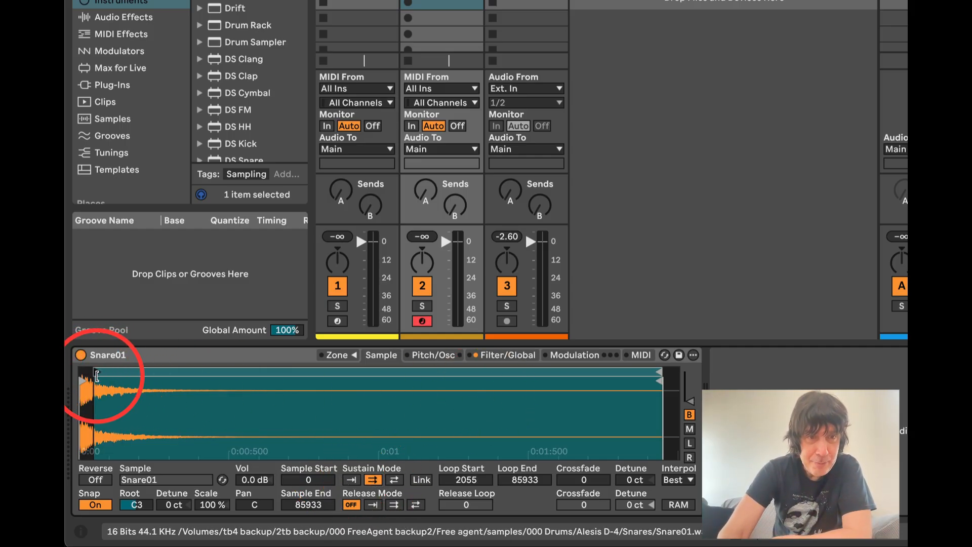
mouse_move(661, 382)
left_mouse_down()
mouse_move(398, 400)
mouse_move(123, 400)
mouse_move(95, 390)
left_mouse_up()
left_click_drag(488, 370, 366, 370)
left_click_drag(216, 390, 216, 387)
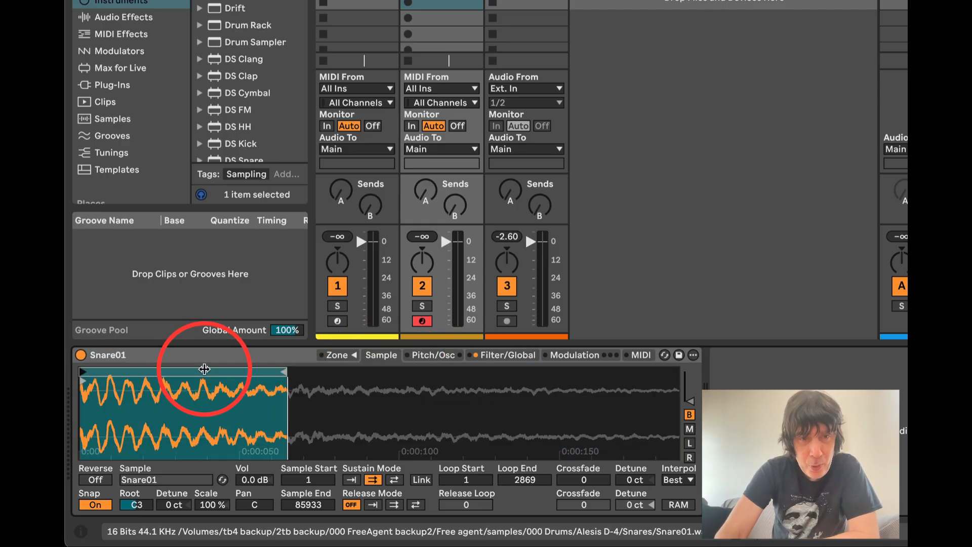
- Turn off Snap, link the sample start to the loop start, and move the loop to start at about 370
left_click(96, 506)
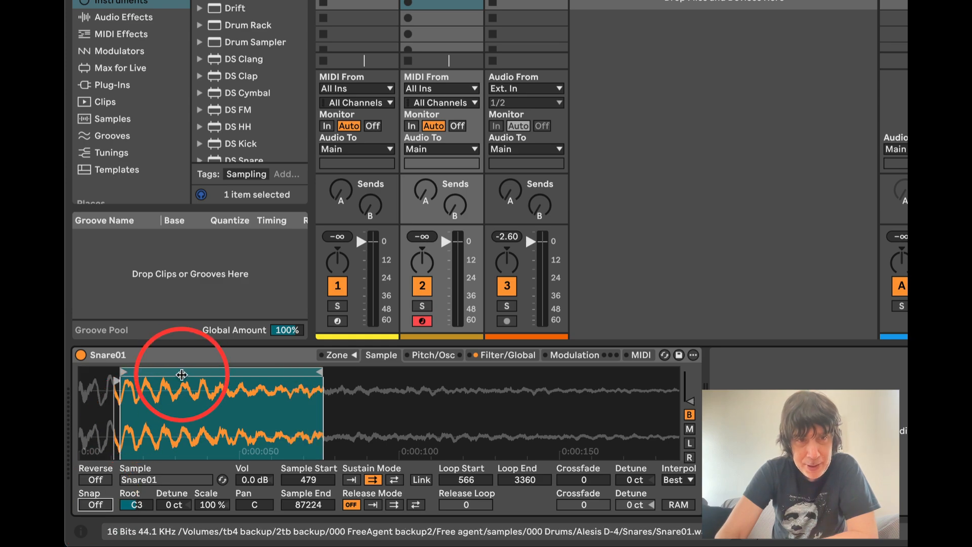
mouse_move(181, 373)
left_mouse_down()
mouse_move(373, 383)
mouse_move(147, 385)
mouse_move(297, 384)
mouse_move(196, 383)
left_mouse_up()
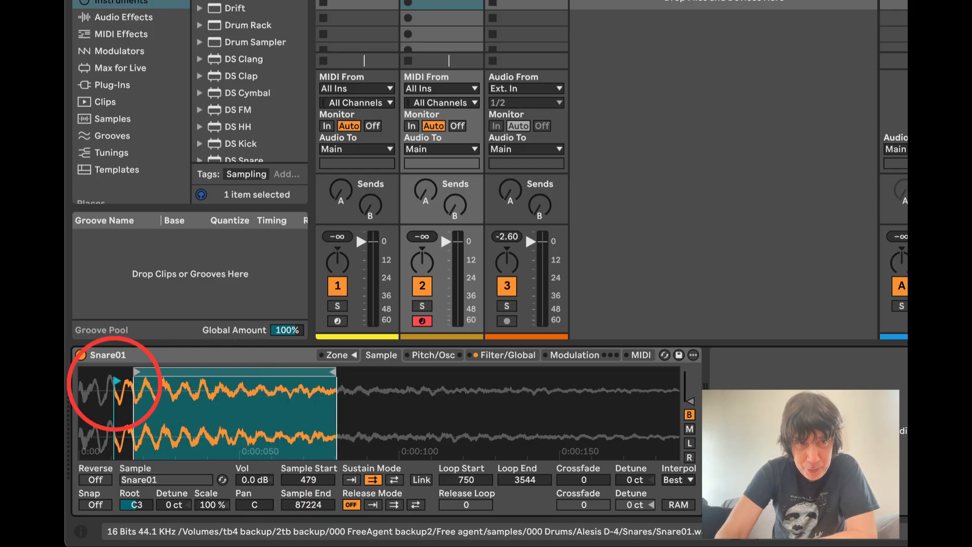
left_click_drag(116, 381, 122, 381)
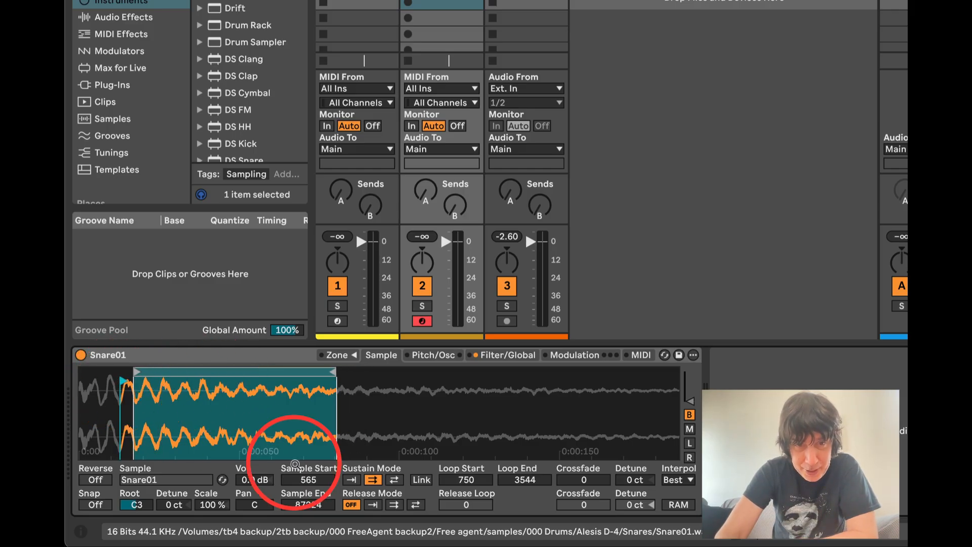
left_click(423, 480)
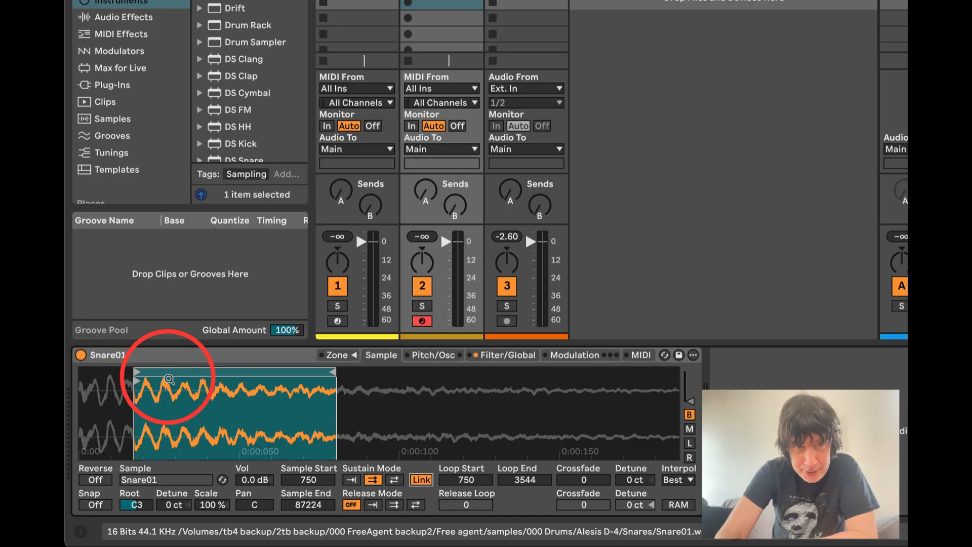
left_click_drag(175, 373, 147, 373)
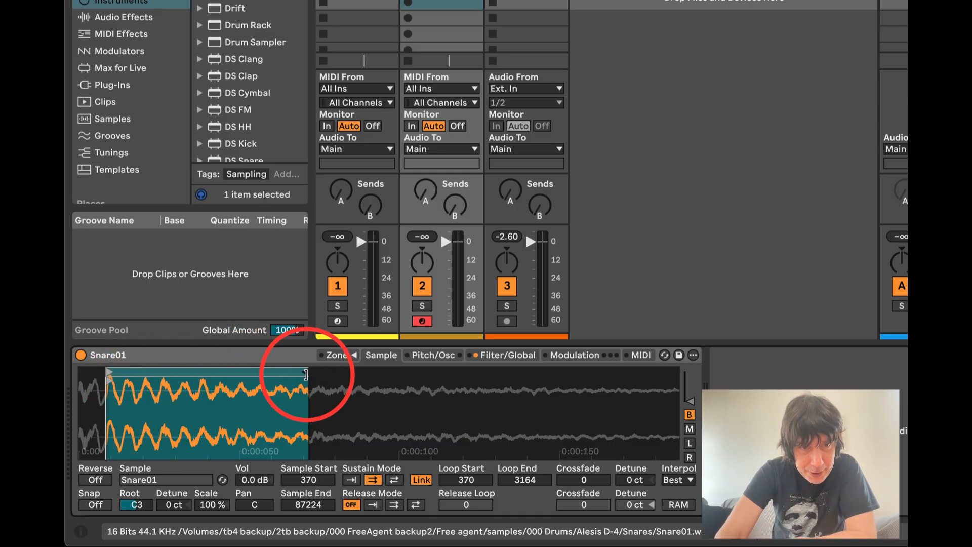
- Tighten the linked loop to a few wave cycles, with the loop start at 381 and the loop end at 1119
left_click_drag(306, 375, 179, 393)
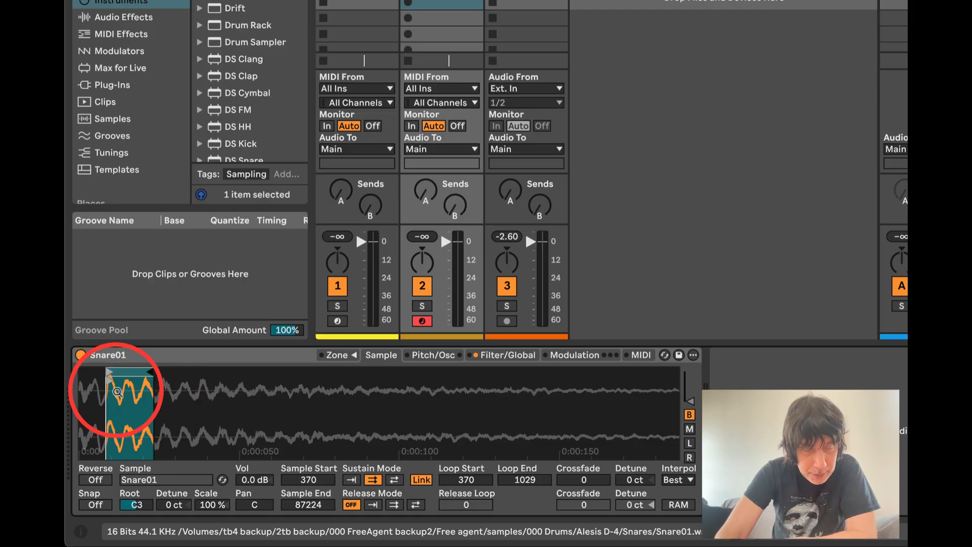
left_click_drag(118, 392, 119, 393)
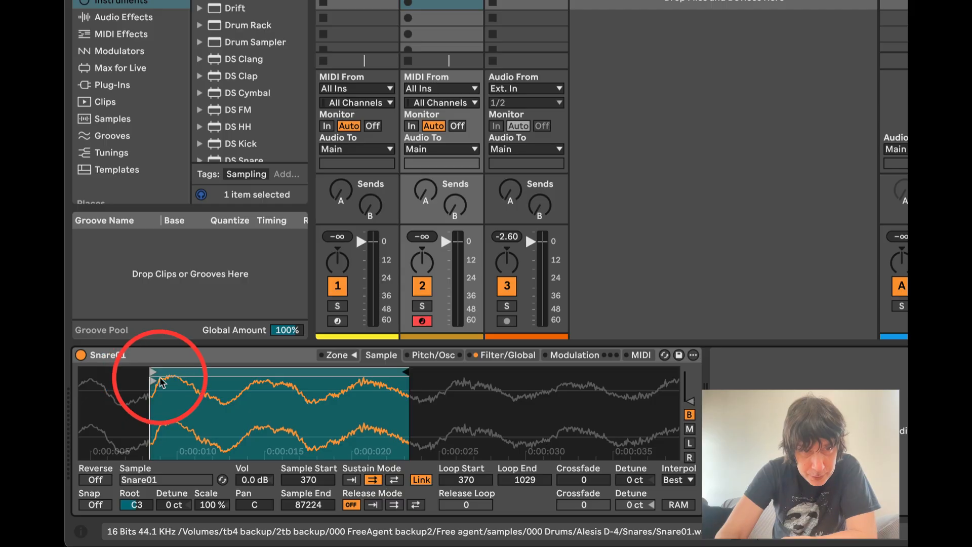
mouse_move(151, 372)
left_mouse_down()
mouse_move(177, 373)
mouse_move(131, 373)
mouse_move(154, 373)
left_mouse_up()
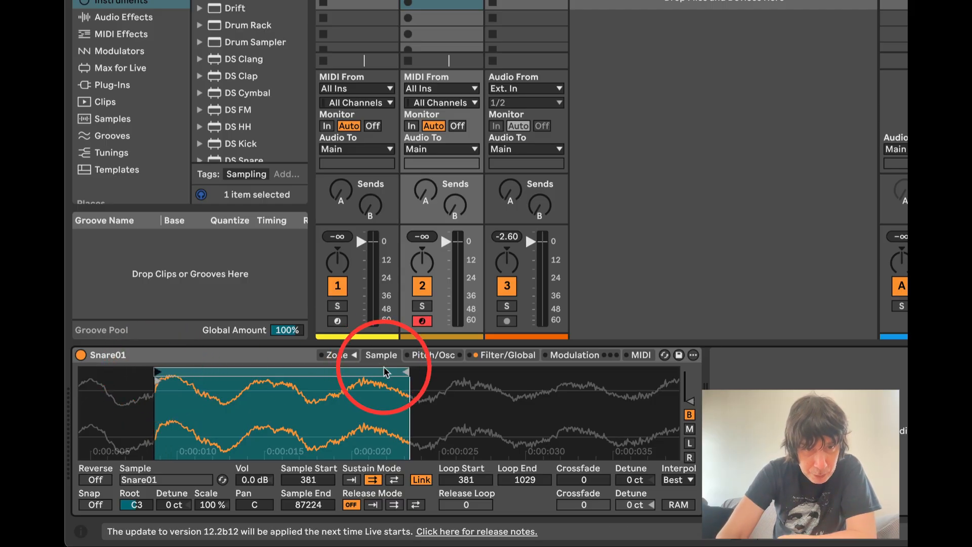
left_click_drag(405, 370, 440, 371)
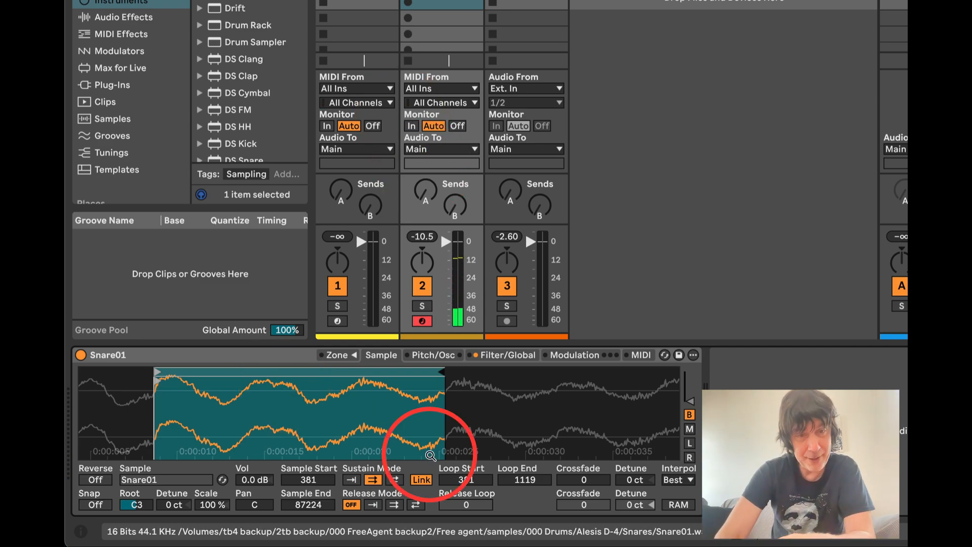
- Shape Sampler's low-pass filter with envelope amount 72, 327 ms envelope decay, 275 Hz cutoff and 47 % resonance
left_click(517, 356)
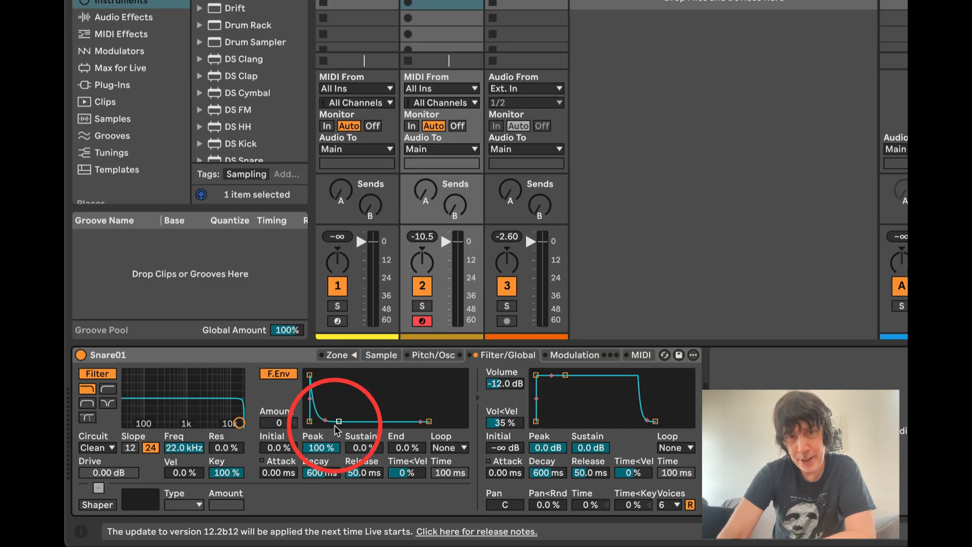
left_click(279, 422)
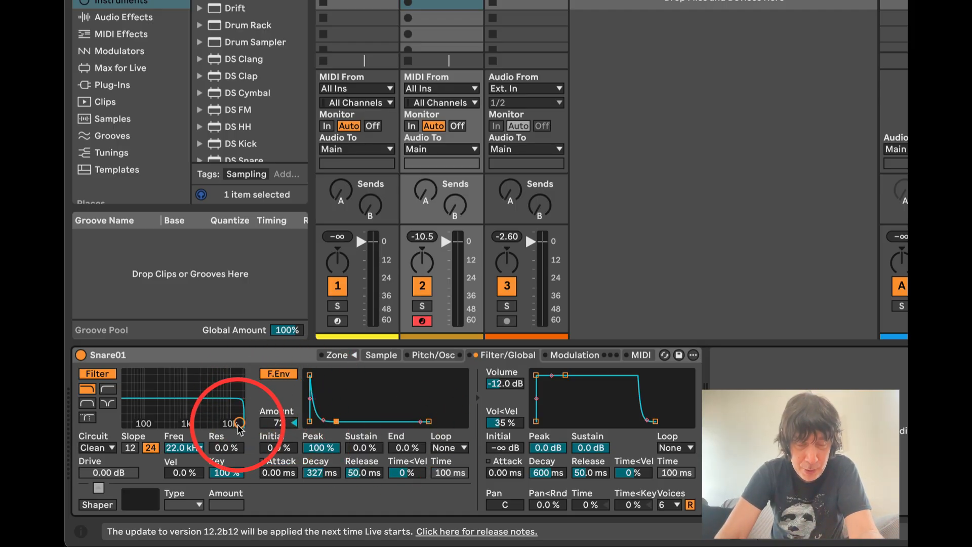
left_click_drag(239, 422, 168, 418)
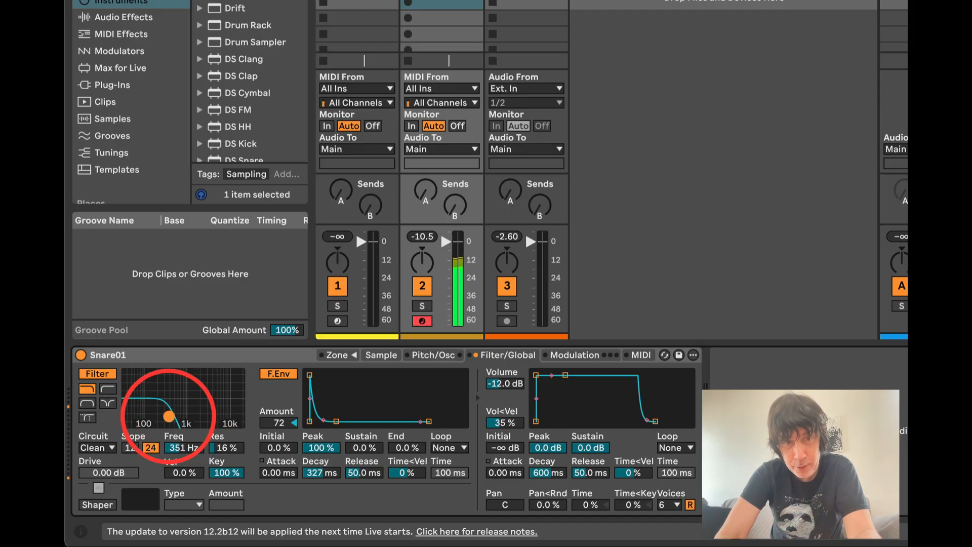
mouse_move(170, 417)
left_mouse_down()
mouse_move(172, 408)
mouse_move(177, 420)
mouse_move(205, 420)
mouse_move(183, 420)
left_mouse_up()
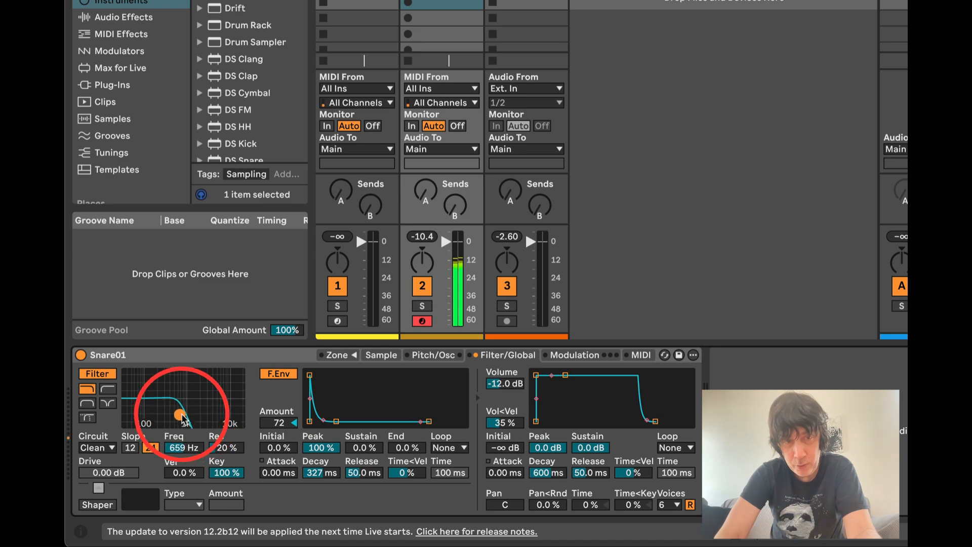
key("z")
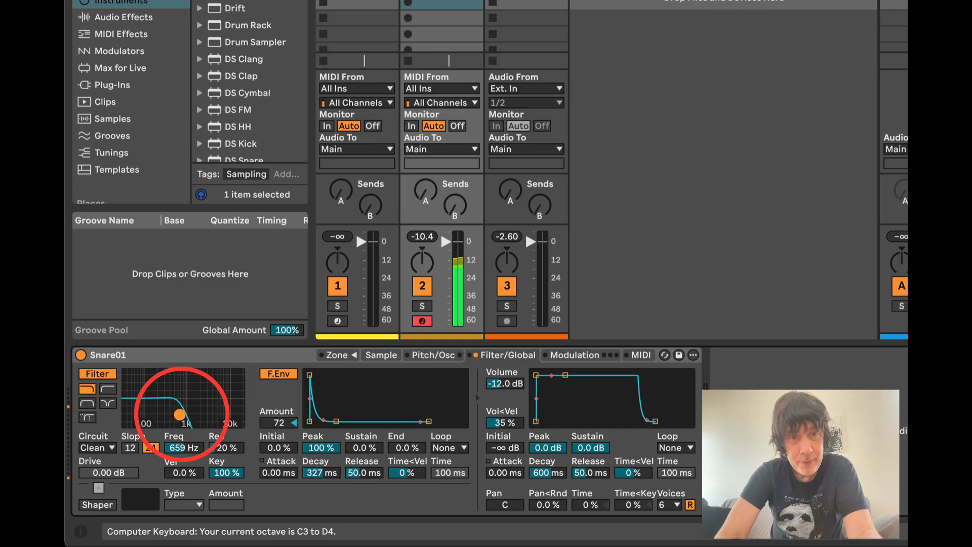
left_click_drag(181, 414, 173, 420)
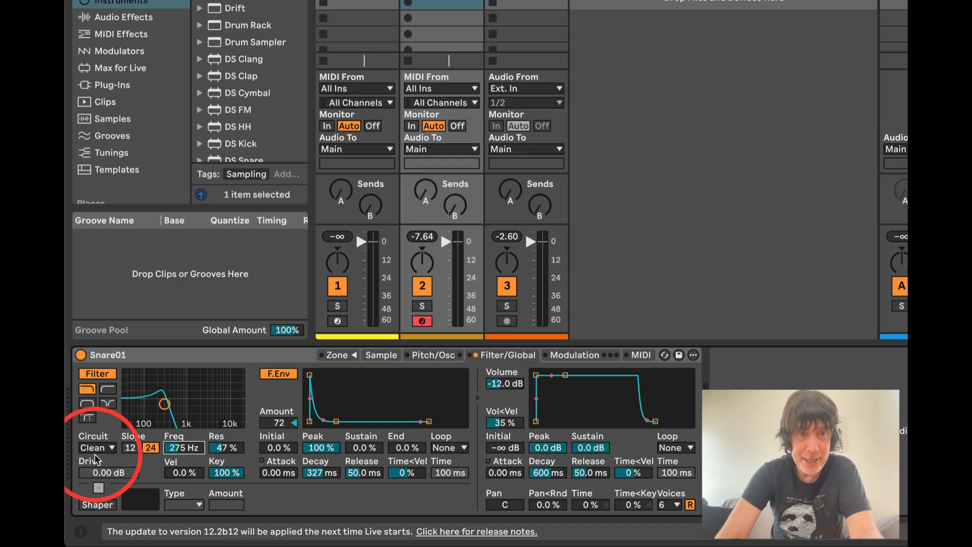
- Try the OSR, MS2 and SMP filter circuits with the resonance raised to 85 %
left_click(110, 448)
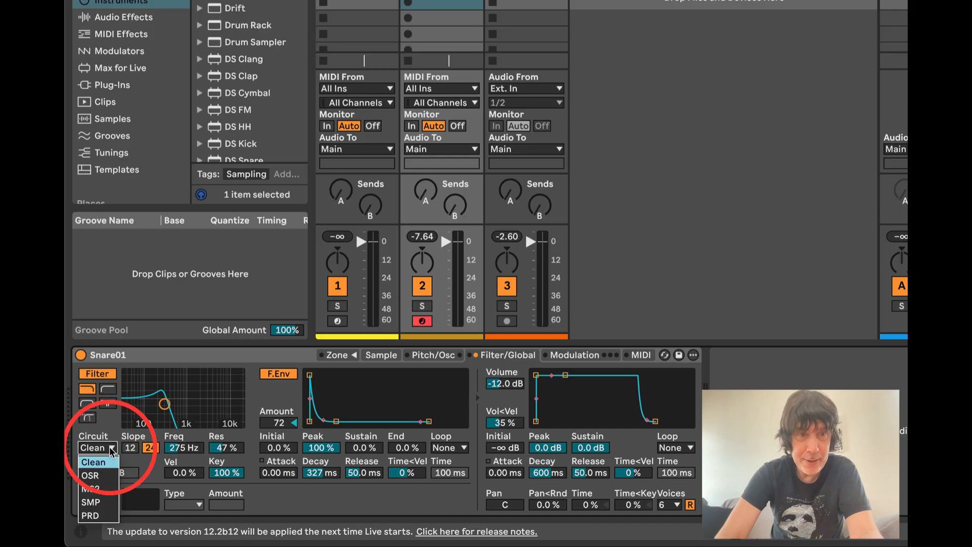
left_click(96, 476)
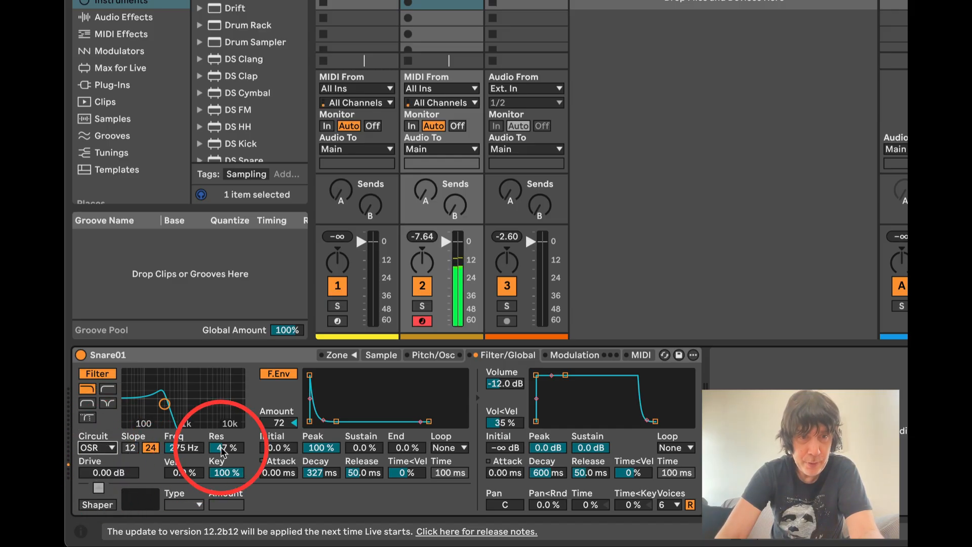
left_click_drag(222, 449, 223, 453)
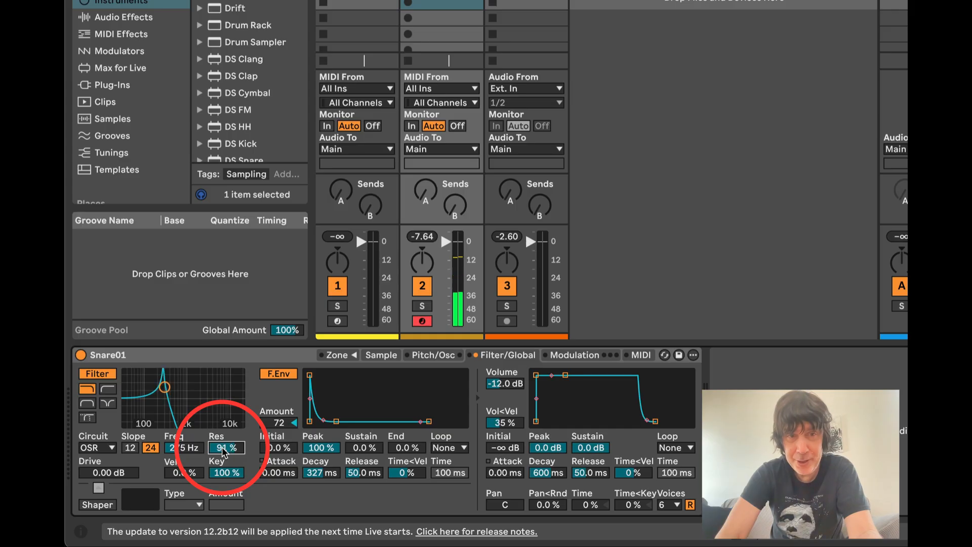
left_click(105, 449)
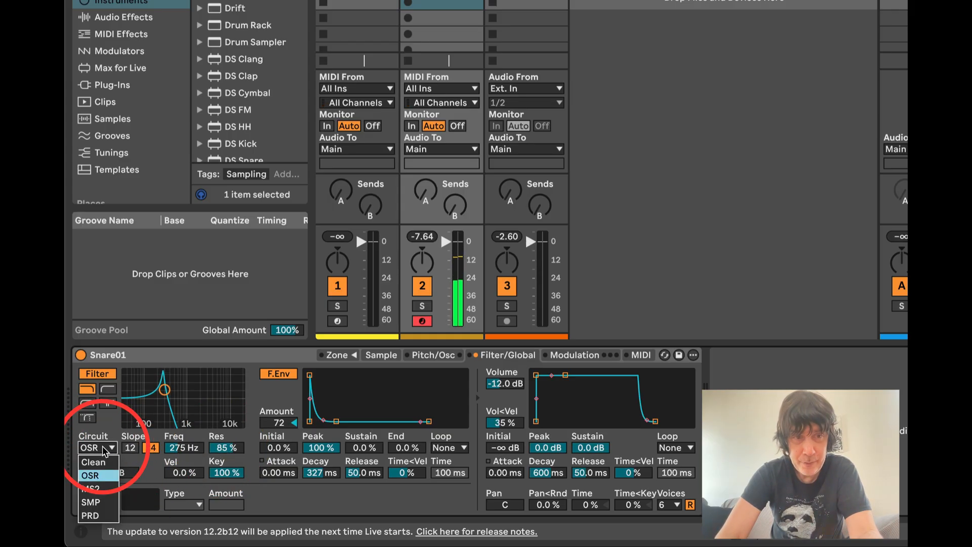
left_click(97, 491)
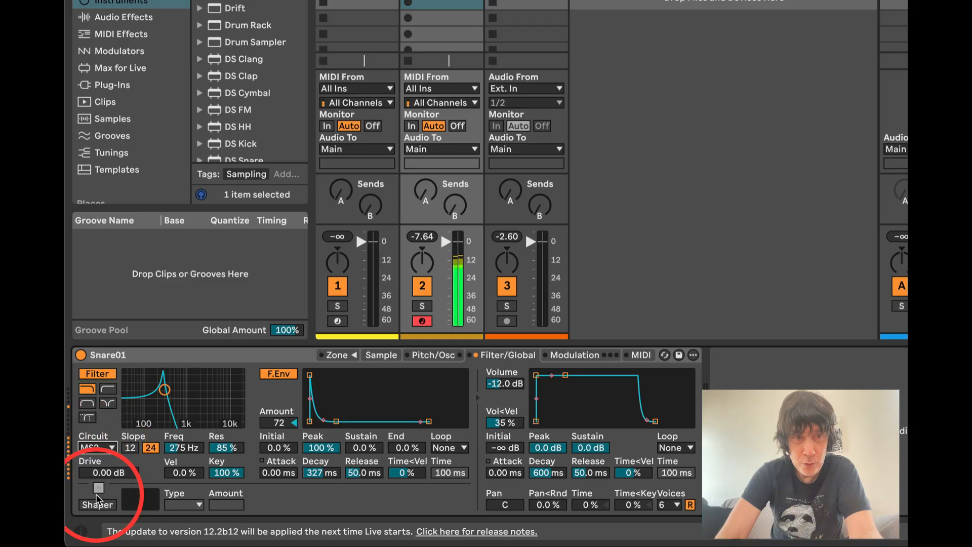
left_click(104, 447)
left_click(108, 501)
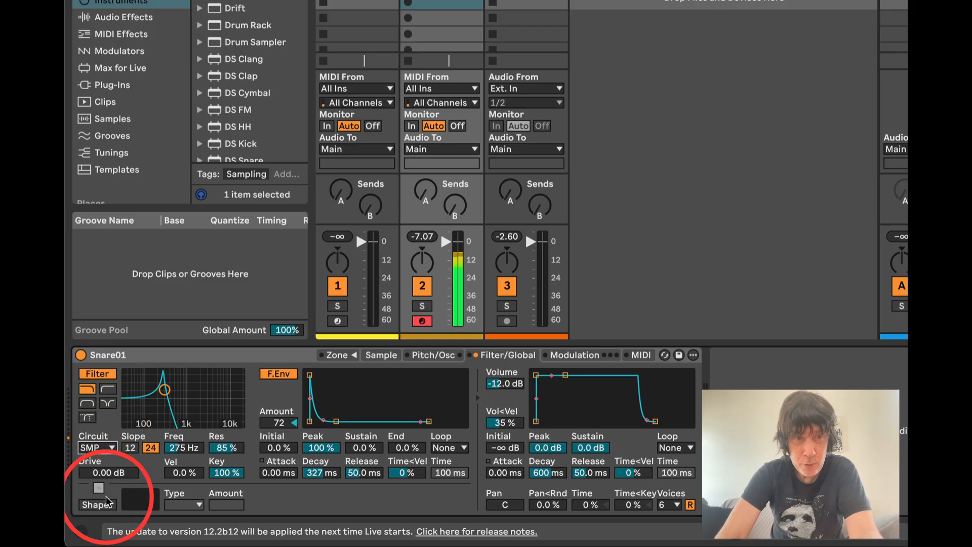
- Set the filter circuit to PRD and lower the resonance to about 56 %
left_click(104, 448)
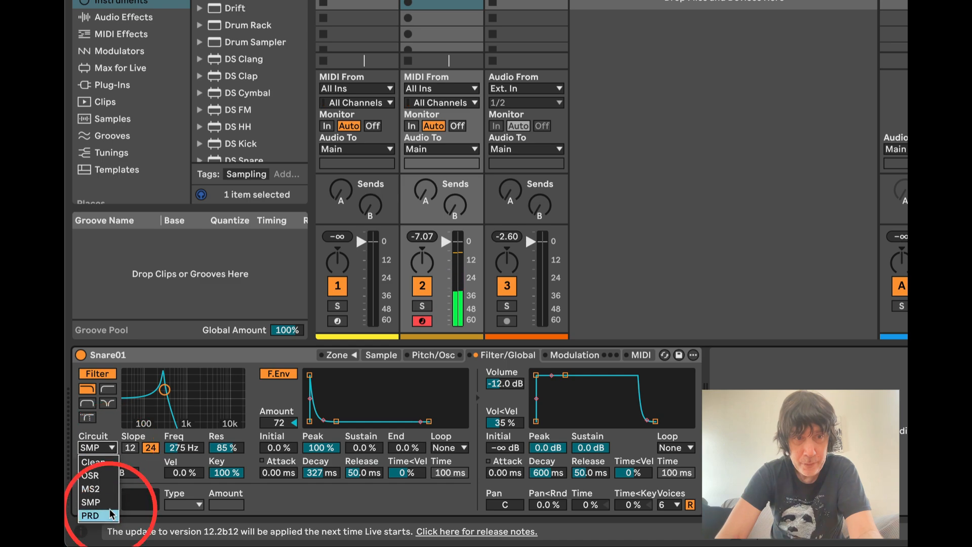
left_click(109, 516)
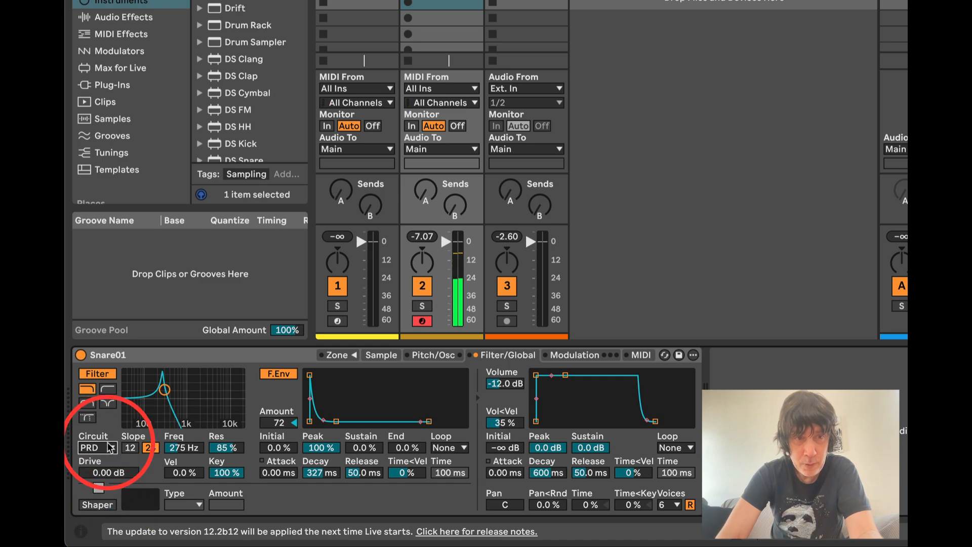
left_click(236, 449)
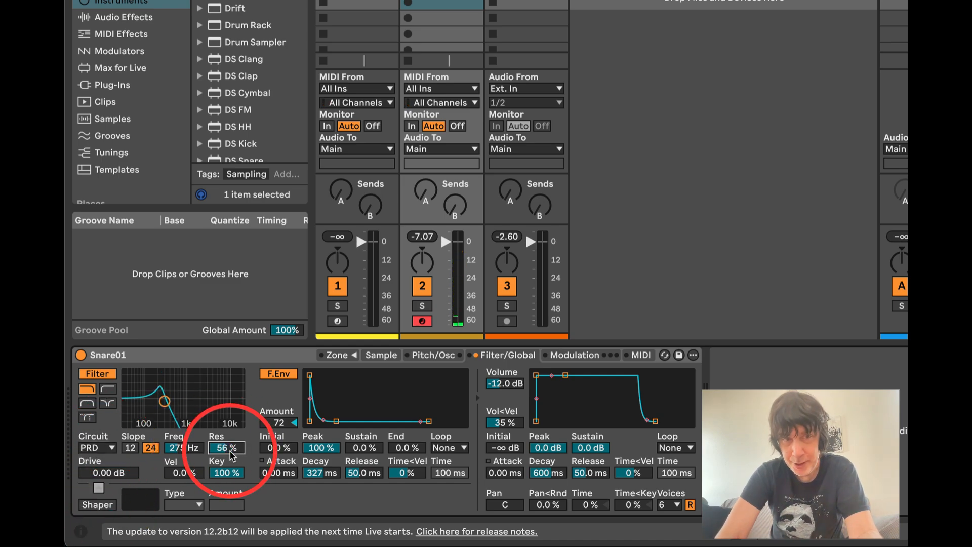
- Lower the filter resonance to 43 % and shape the volume envelope with 481 ms decay and -3.8 dB sustain
left_click_drag(230, 451, 230, 454)
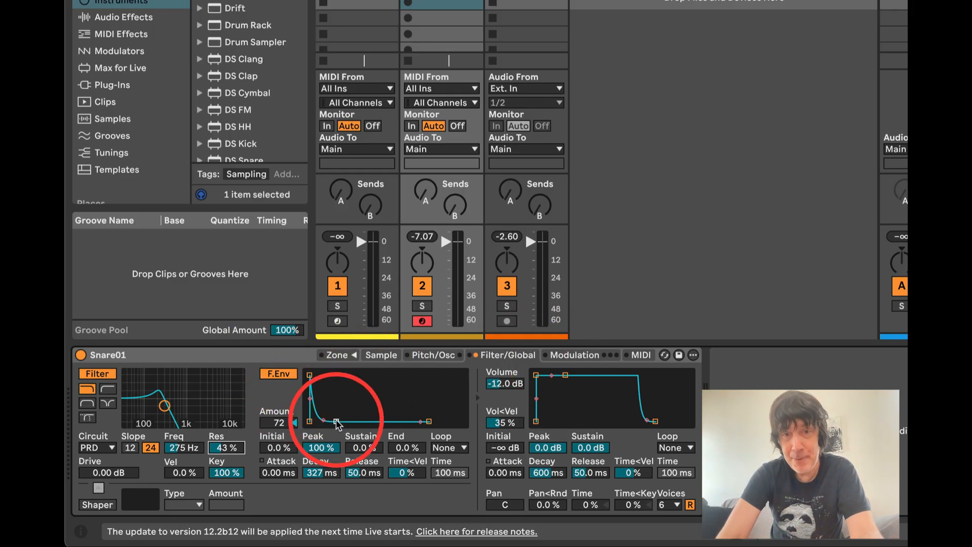
left_click_drag(566, 376, 565, 378)
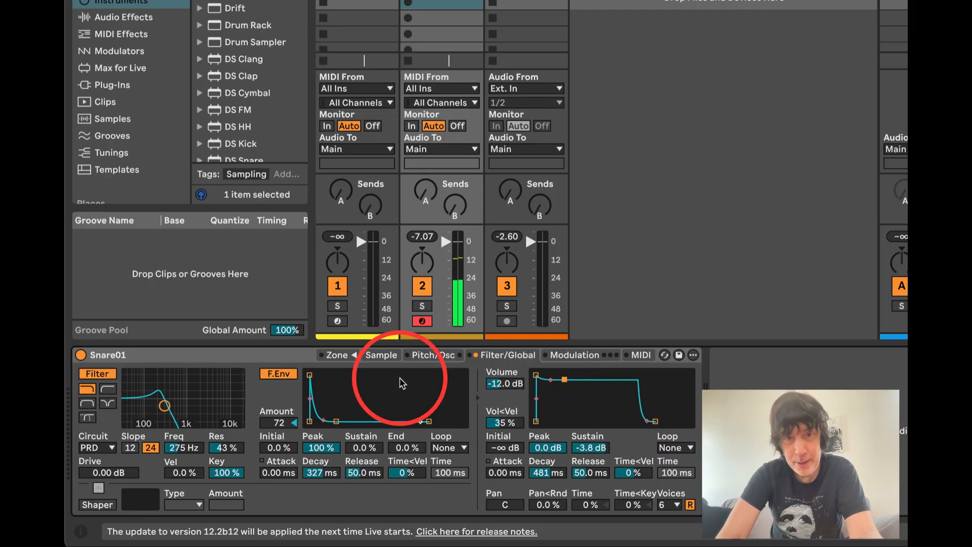
- Set up Sampler's pitch envelope with amount +24 st and 26.2 ms decay, comparing the sound with it off and on
left_click(440, 356)
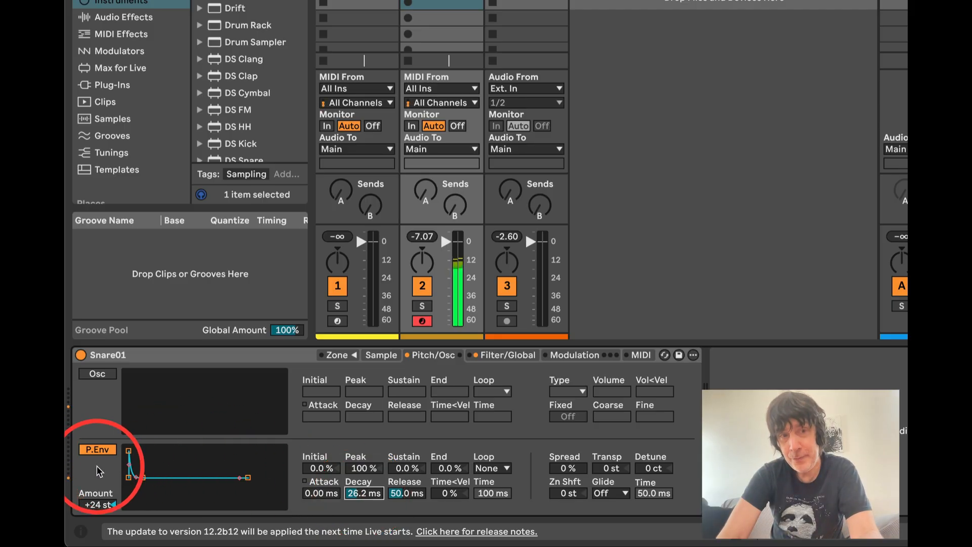
left_click(99, 450)
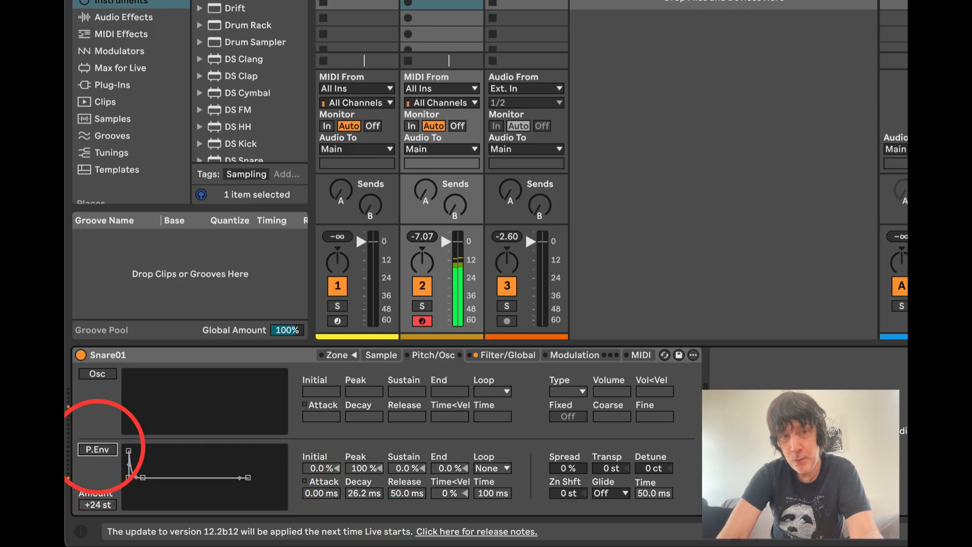
left_click(97, 449)
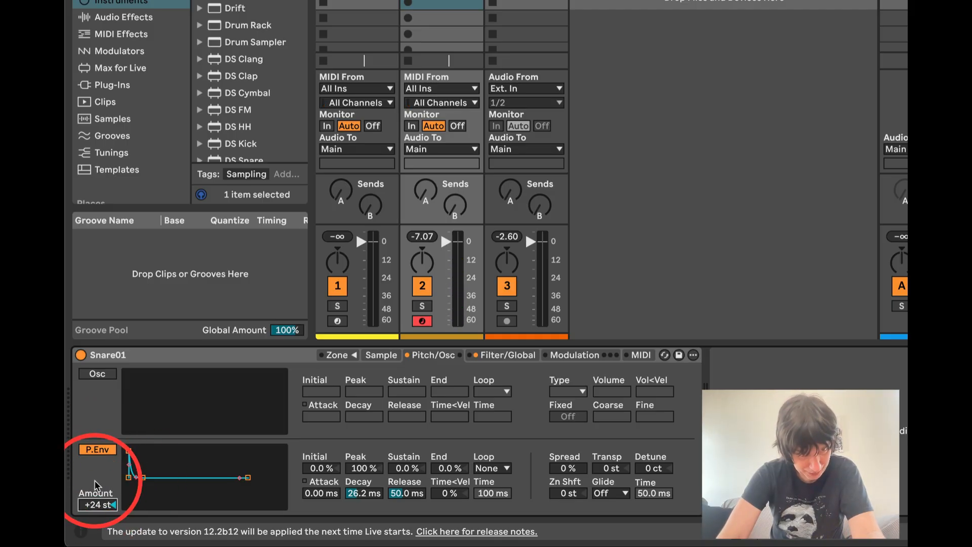
- Move the linked loop further into the snare sample, with the loop start at 1335 and the loop end at 2131
left_click(381, 356)
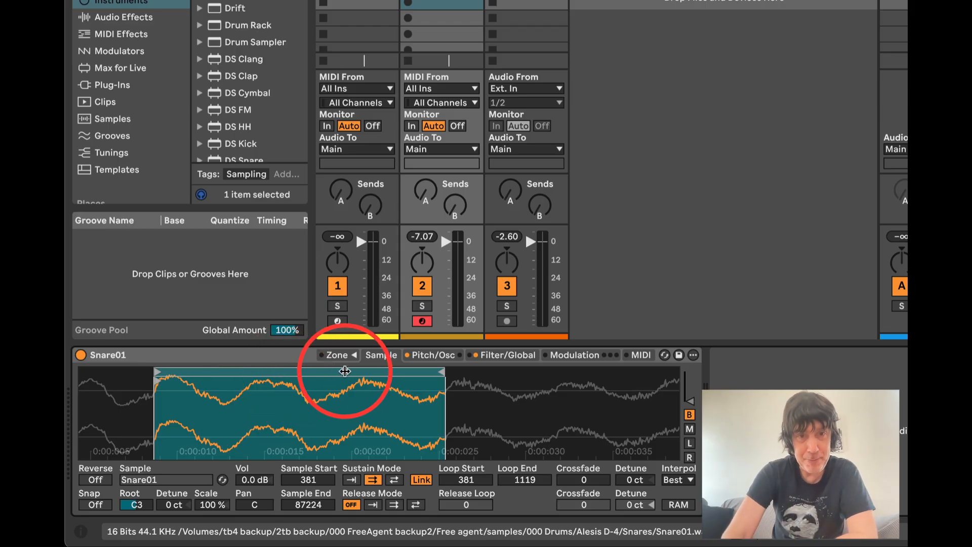
left_click_drag(318, 400, 314, 348)
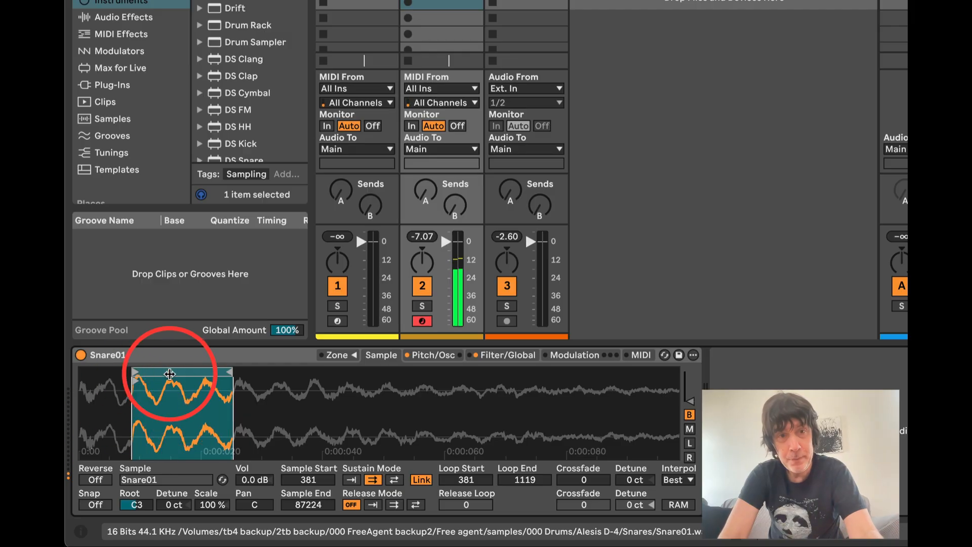
left_click_drag(170, 371, 254, 373)
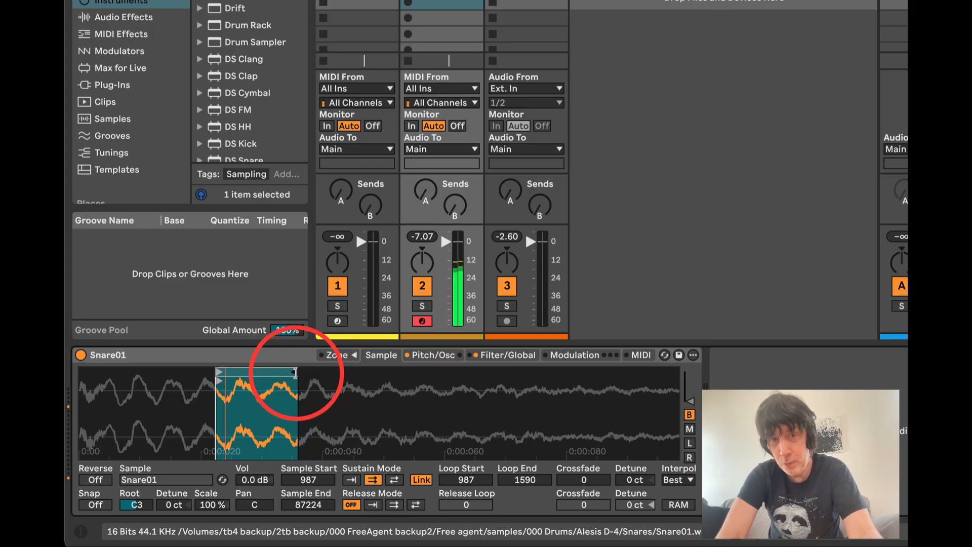
left_click_drag(290, 373, 373, 373)
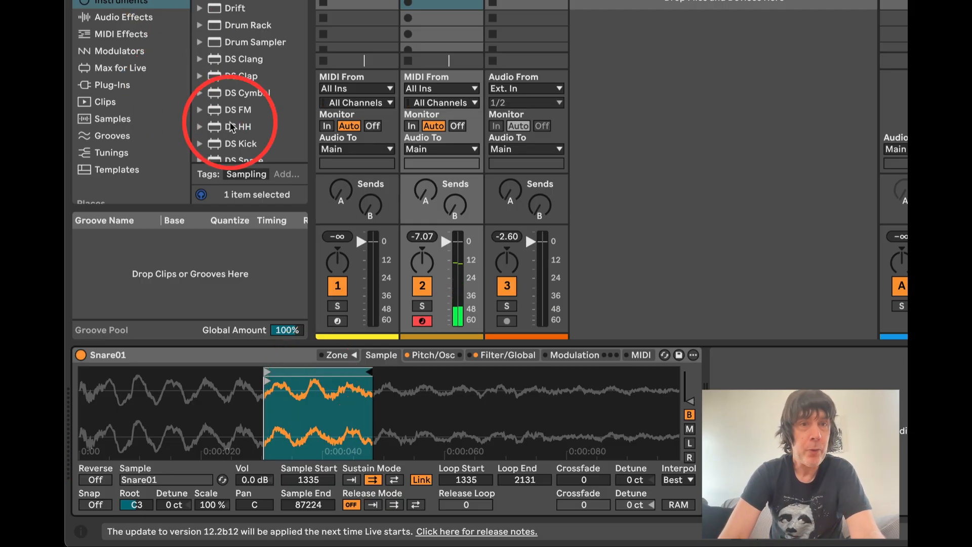
- Add the Tuner audio effect after Sampler on the second track
left_click(117, 19)
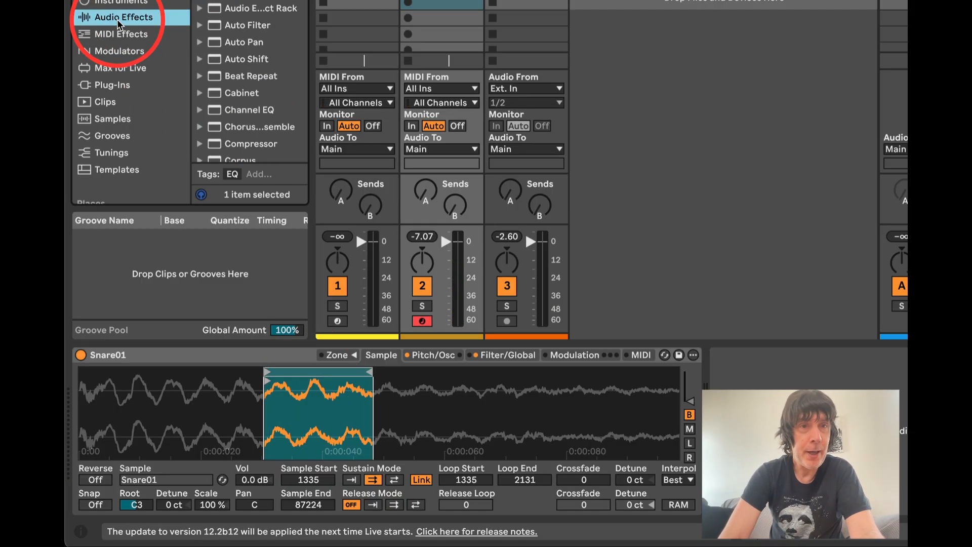
scroll(243, 61, "down", 15)
left_click(212, 103)
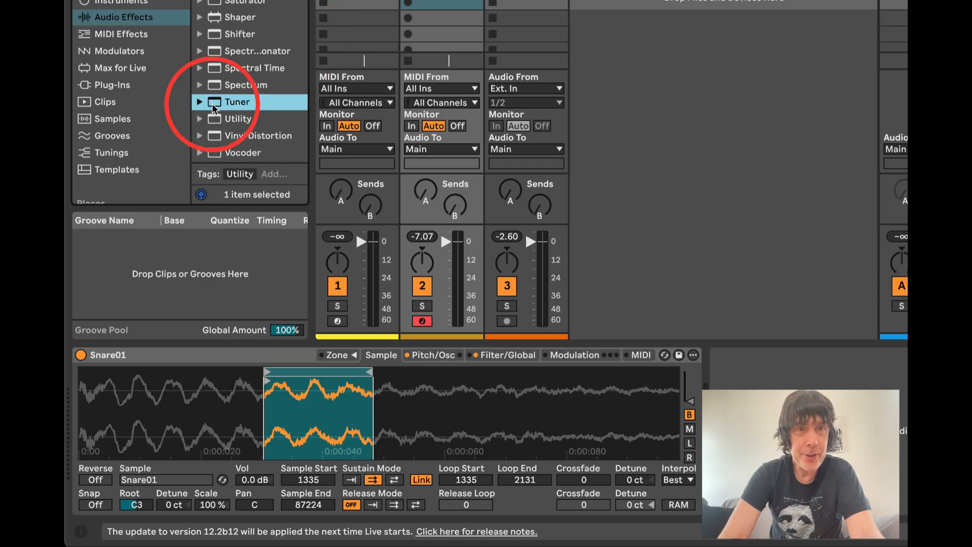
left_click_drag(685, 365, 767, 371)
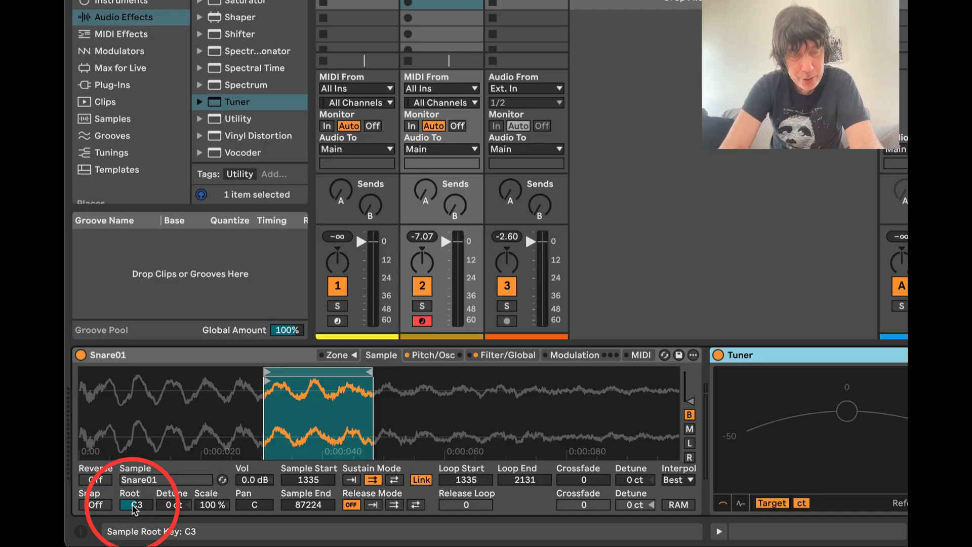
- Tune the looped snare with root key A3 and detune -10 ct, and shift the loop back to 148–944
mouse_move(133, 505)
left_mouse_down()
mouse_move(132, 494)
mouse_move(134, 505)
left_mouse_up()
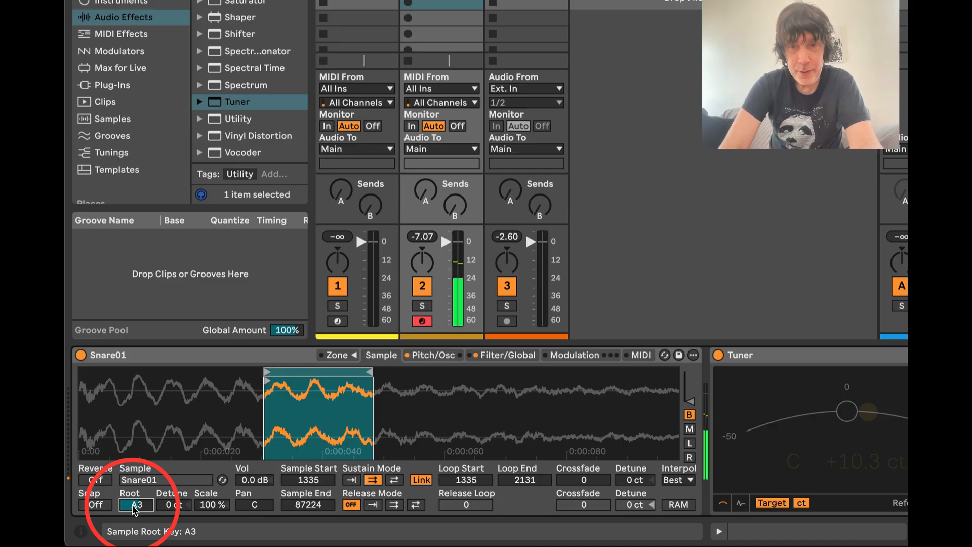
left_click(174, 504)
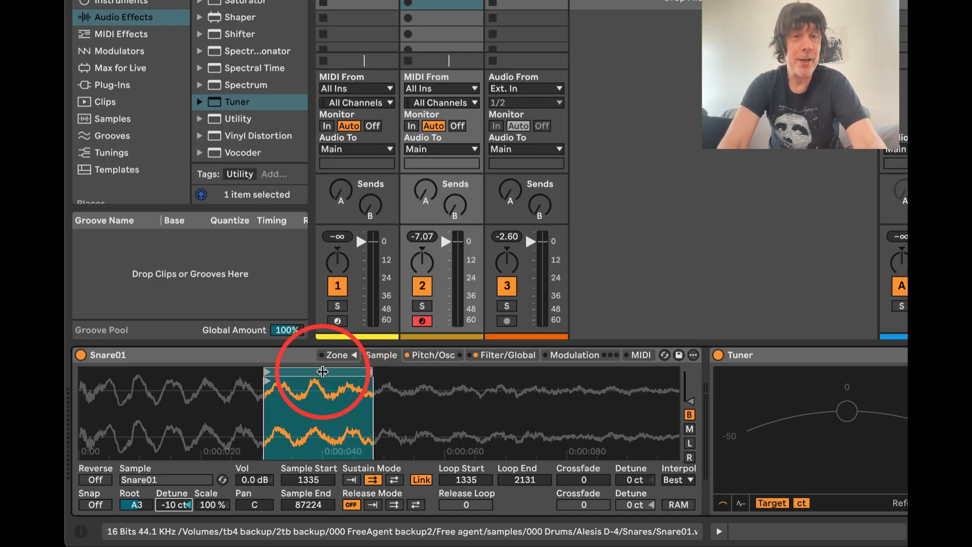
left_click_drag(323, 372, 152, 369)
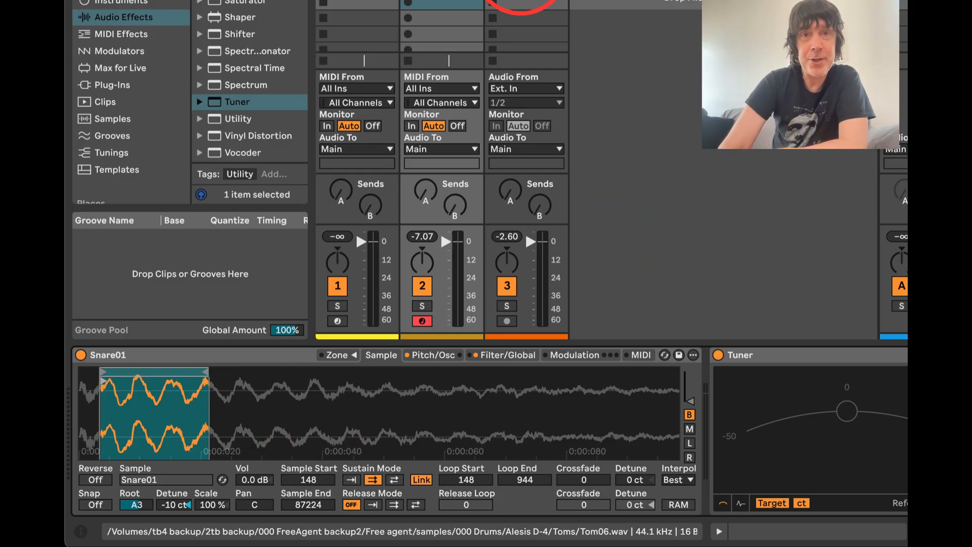
- Load the Tom06.wav one-shot into the second track's Sampler in place of the snare
left_click(522, 1)
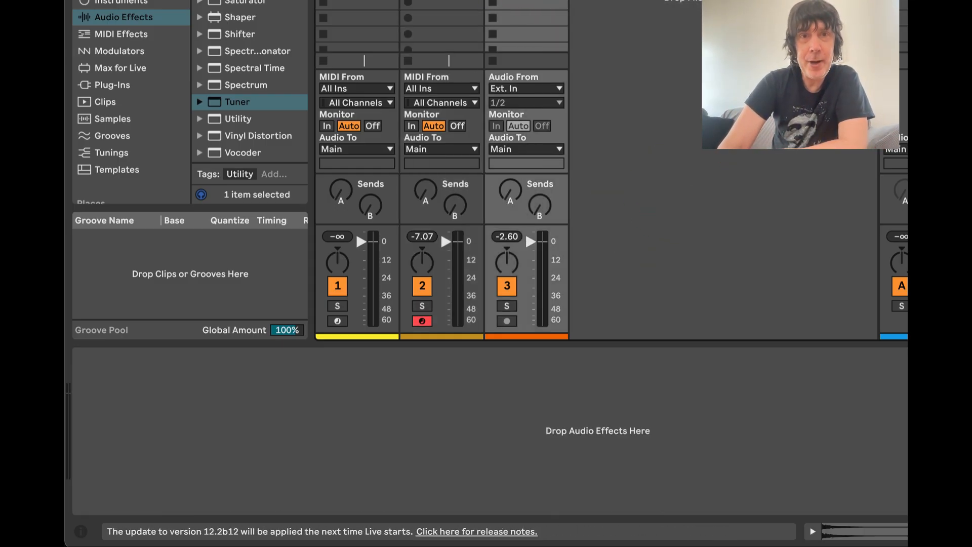
left_click(441, 1)
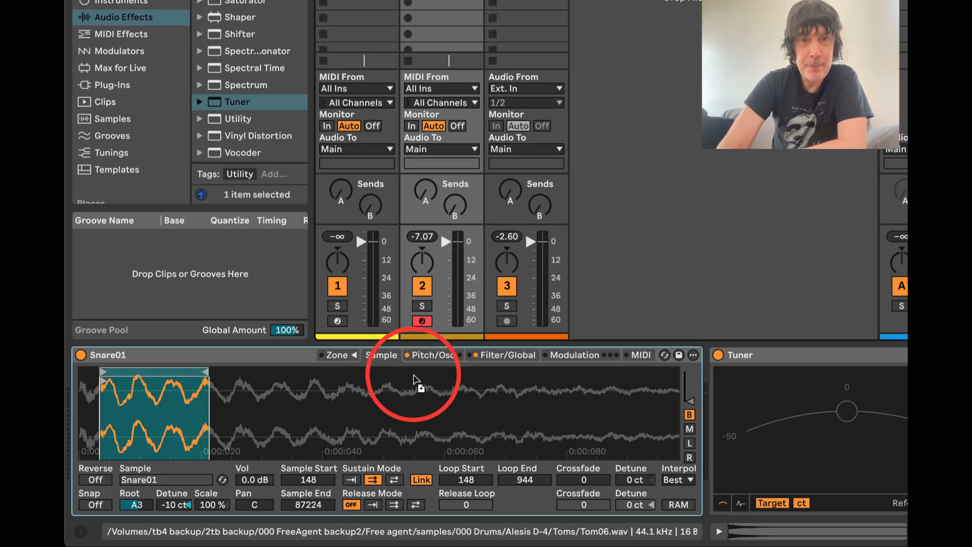
left_click_drag(410, 390, 412, 390)
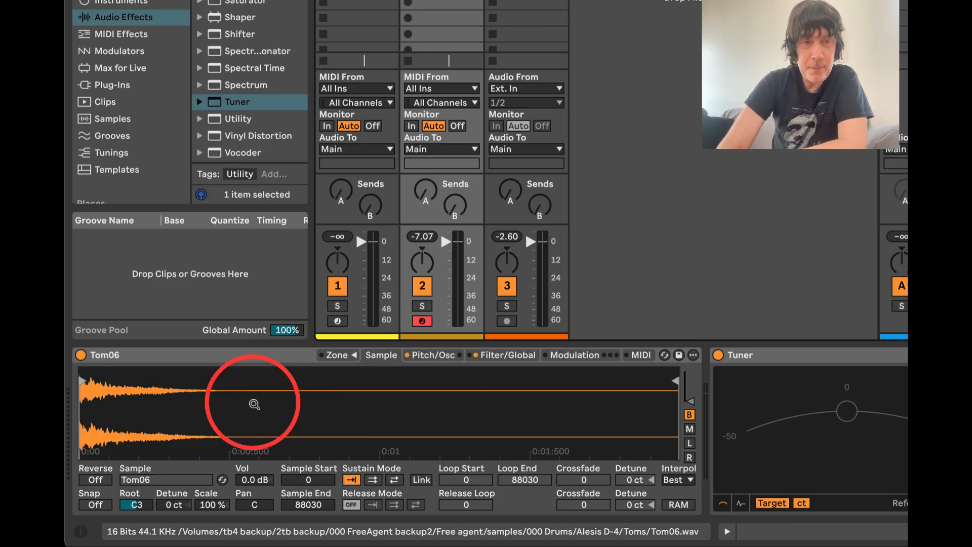
- Turn on the forward sustain loop for the tom sample and raise the filter cutoff to 351 Hz
left_click_drag(88, 403, 93, 451)
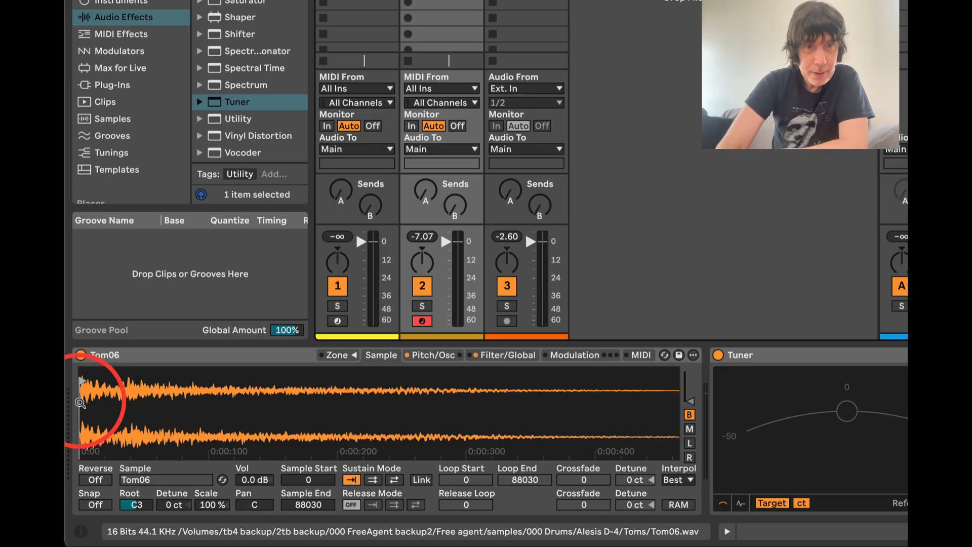
left_click(372, 479)
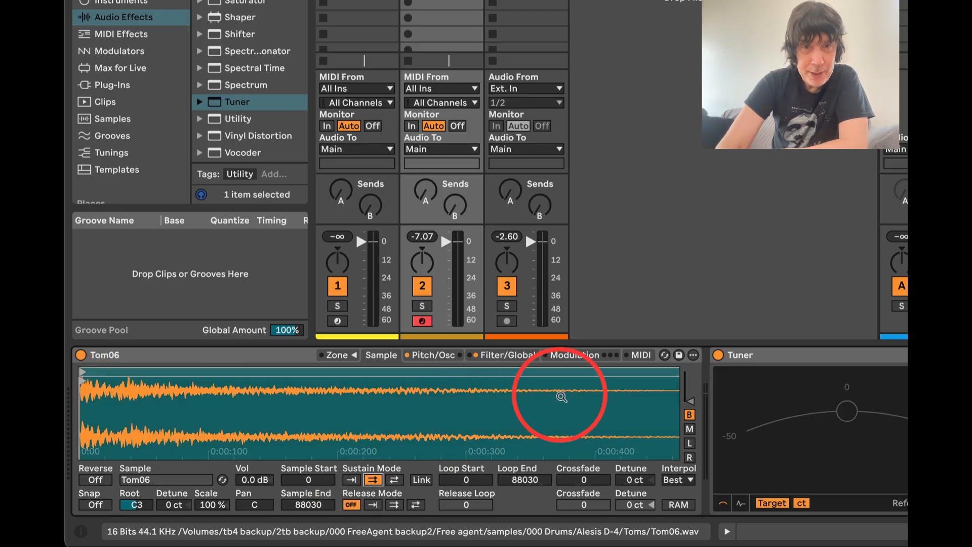
left_click(508, 354)
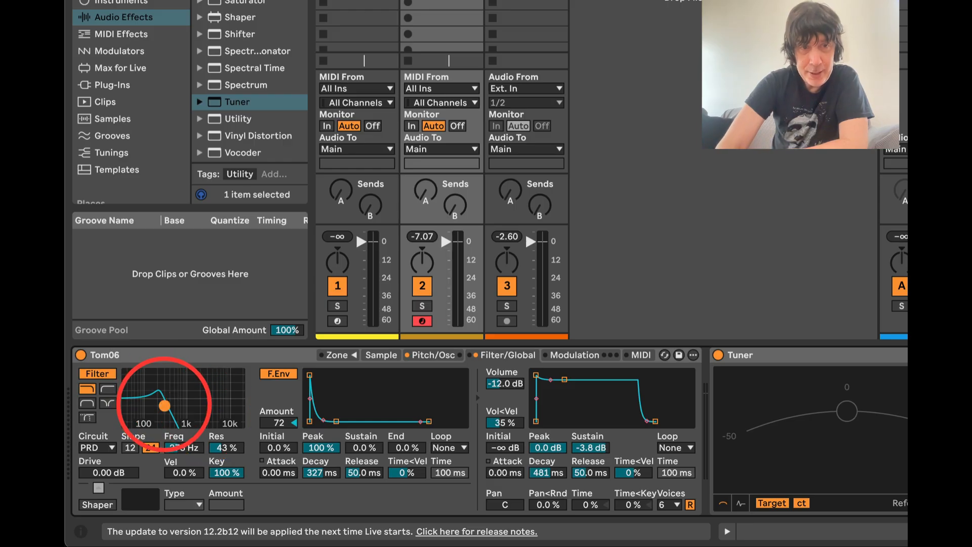
left_click_drag(165, 405, 169, 405)
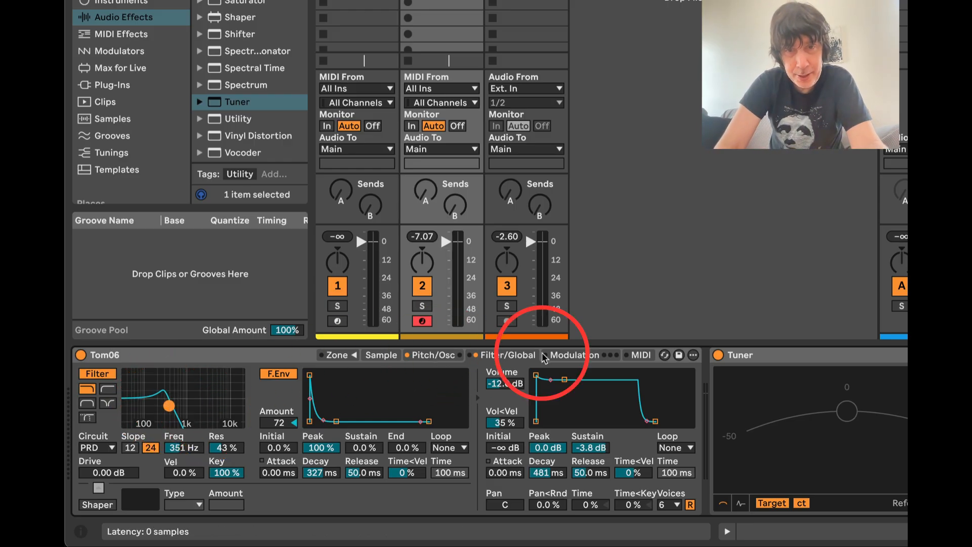
- Shorten the tom's sustain loop to a tiny section, with the loop start at 1392 and the loop end at 1549
left_click(382, 355)
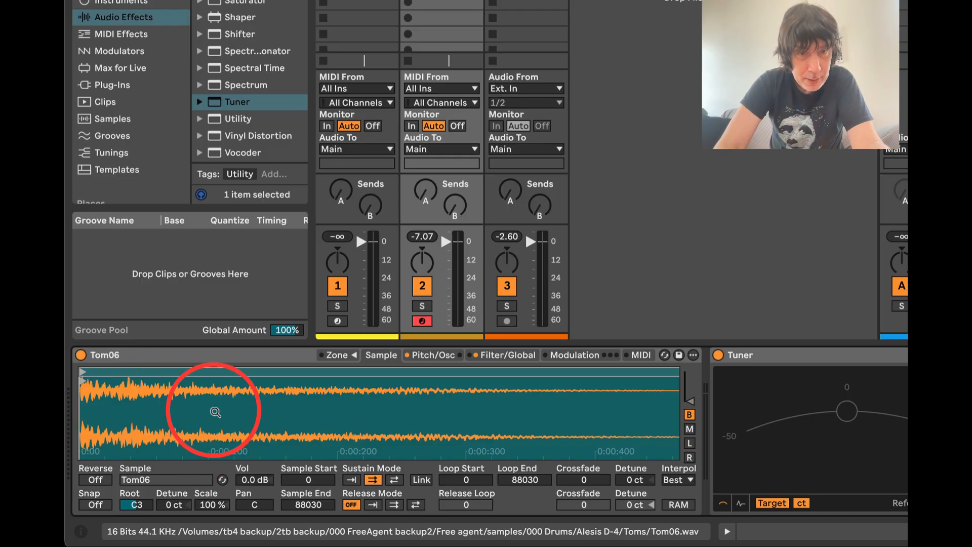
scroll(215, 412, "down", 10)
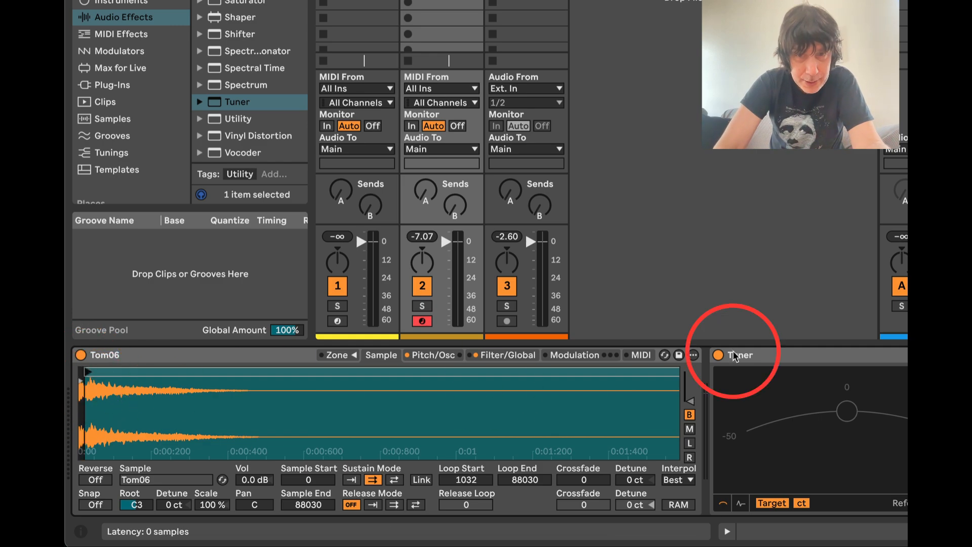
mouse_move(674, 373)
left_mouse_down()
mouse_move(90, 387)
mouse_move(204, 383)
mouse_move(125, 377)
mouse_move(92, 405)
mouse_move(104, 386)
left_mouse_up()
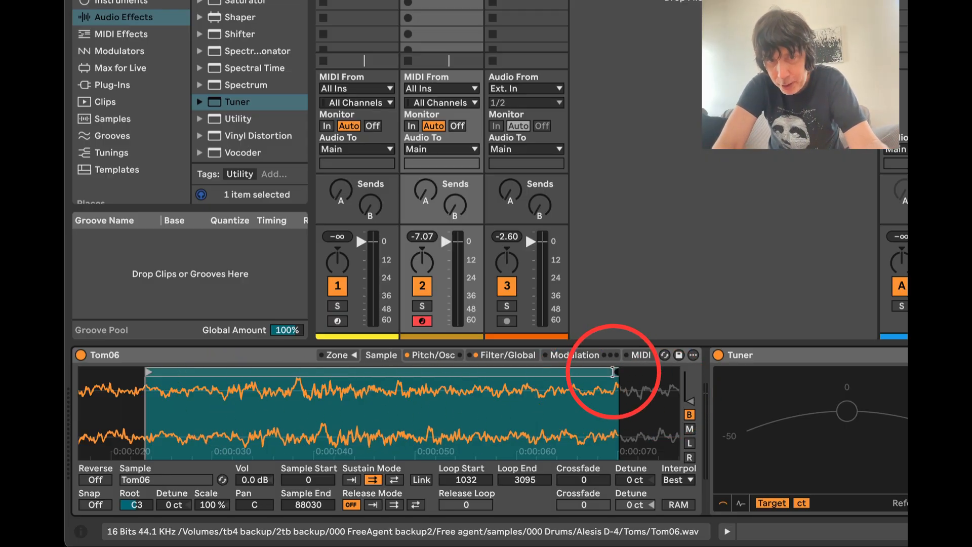
left_click_drag(612, 372, 263, 373)
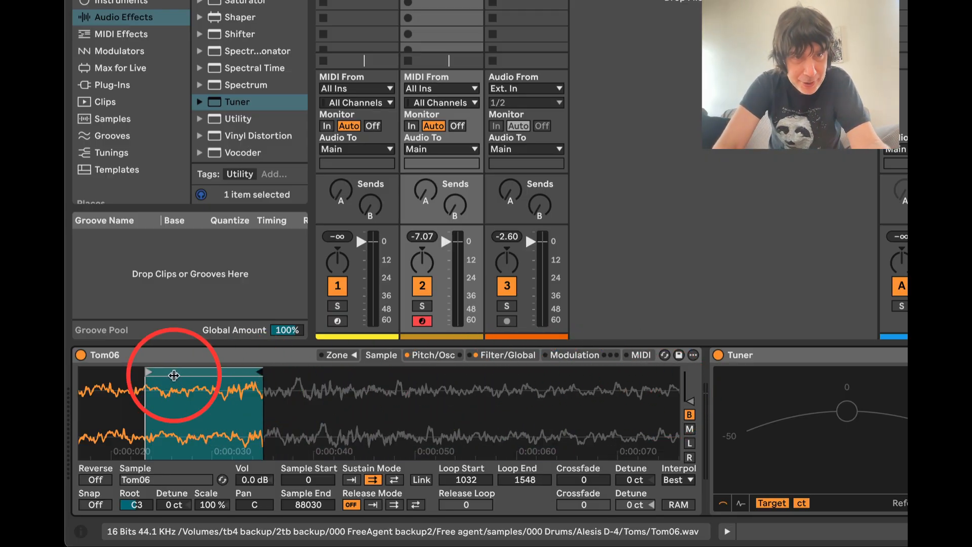
mouse_move(147, 373)
left_mouse_down()
mouse_move(217, 373)
mouse_move(226, 406)
mouse_move(257, 405)
left_mouse_up()
left_click_drag(213, 373, 270, 374)
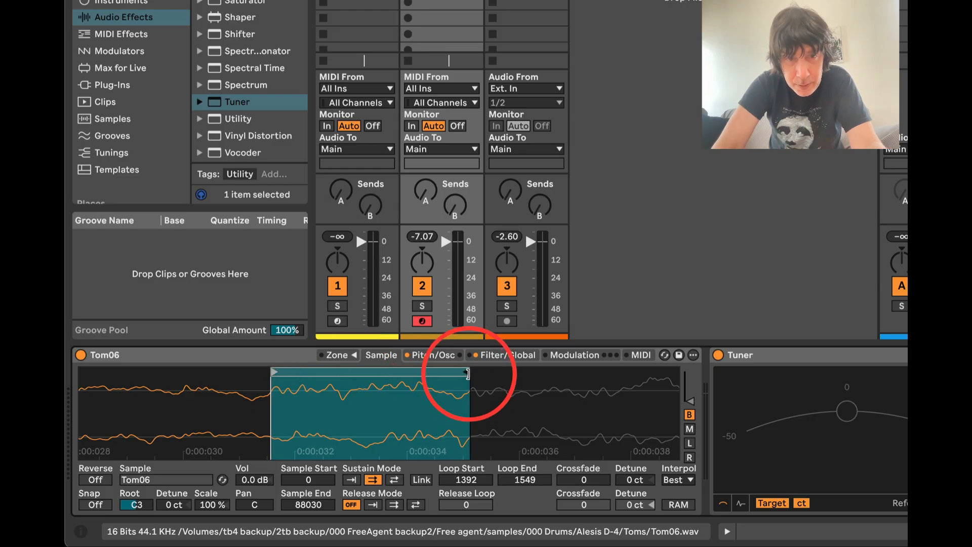
- Play test notes in the computer keyboard's C2 to D3 octave and extend the tom's loop end to 1558
key("a")
key("z")
key("a")
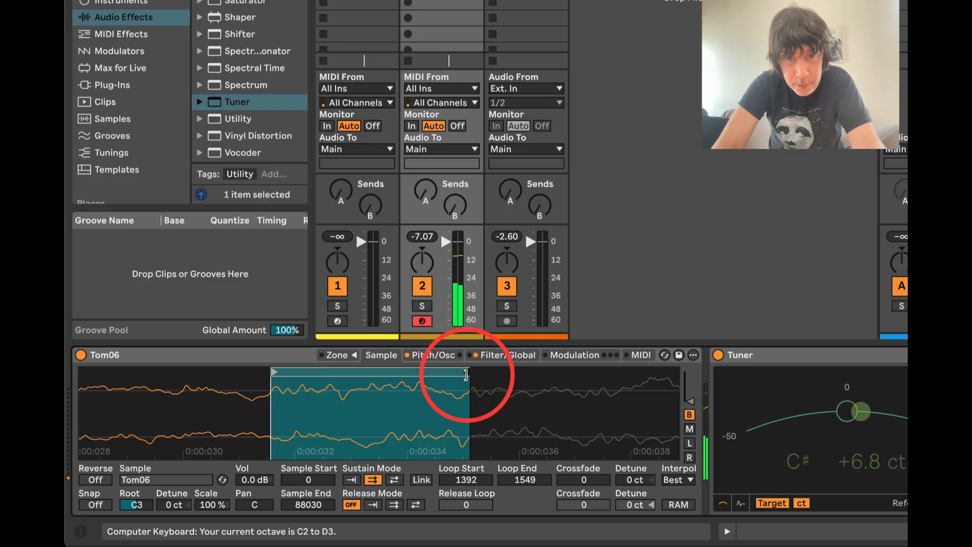
mouse_move(466, 375)
left_mouse_down()
mouse_move(545, 379)
mouse_move(462, 375)
mouse_move(478, 375)
left_mouse_up()
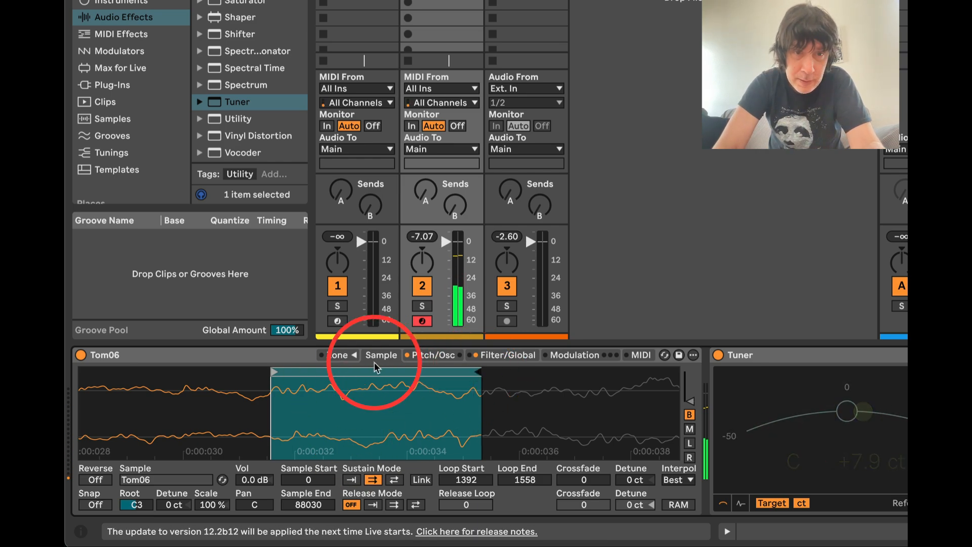
- Set the filter to 951 Hz cutoff and 45 % resonance, using the MS2 circuit with 5.06 dB drive
left_click(500, 354)
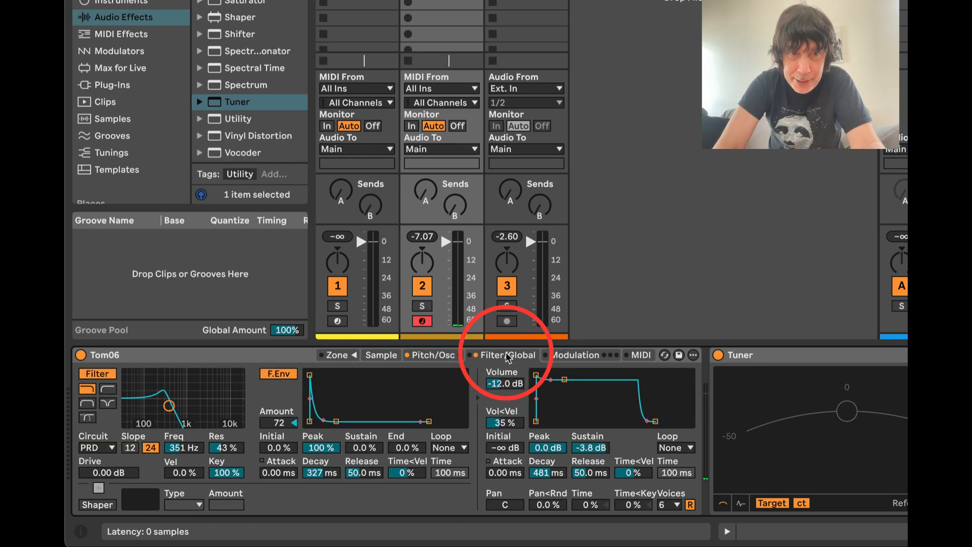
left_click_drag(169, 406, 188, 408)
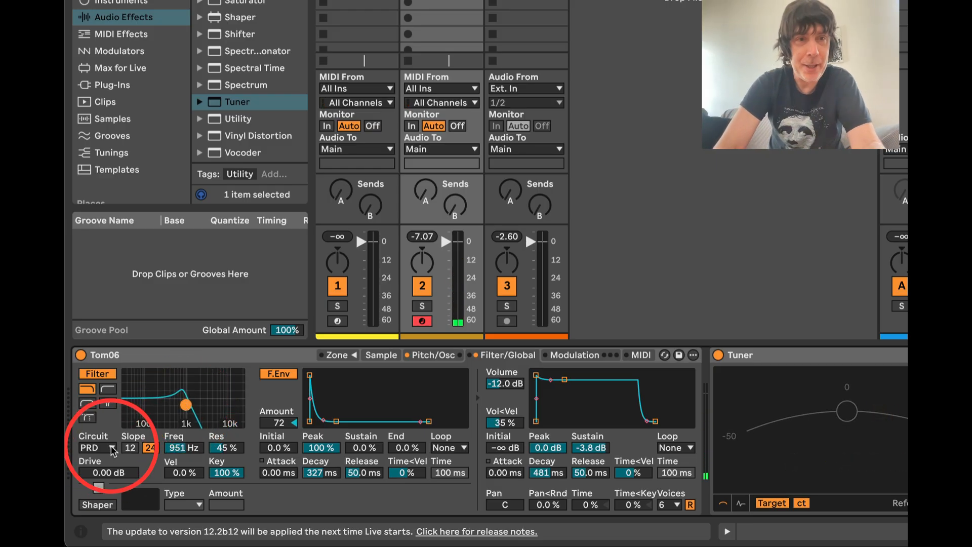
left_click(112, 450)
left_click(105, 475)
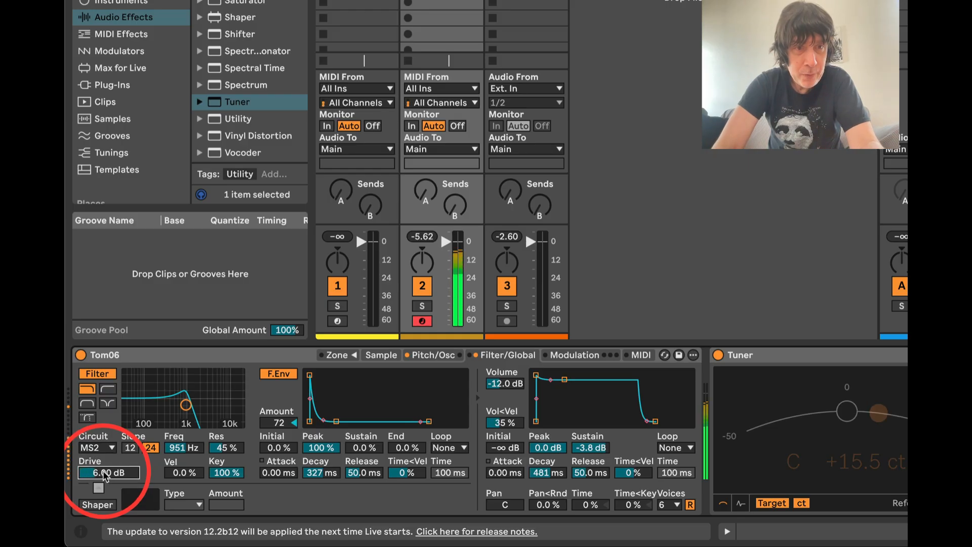
left_click_drag(104, 476, 103, 474)
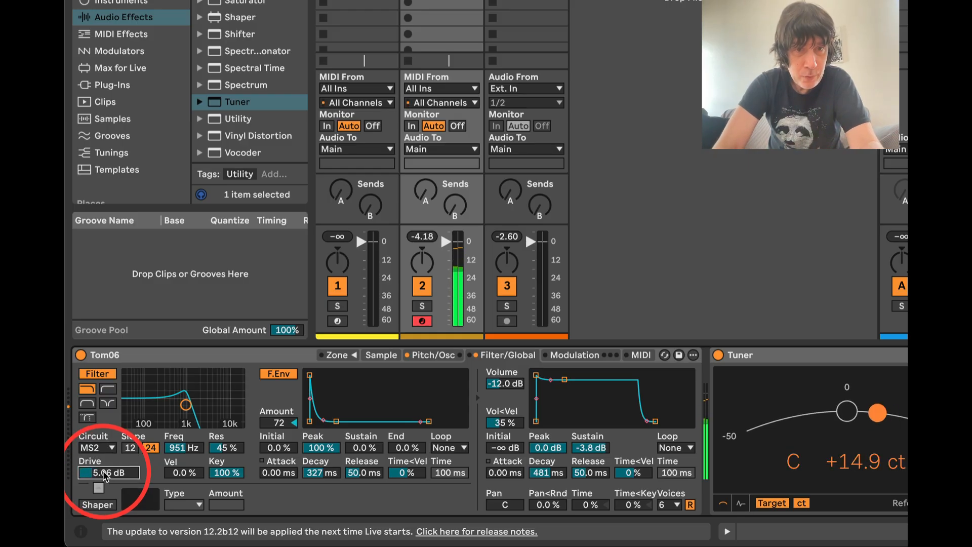
- Lengthen the filter envelope's decay to 481 ms
left_click(336, 422)
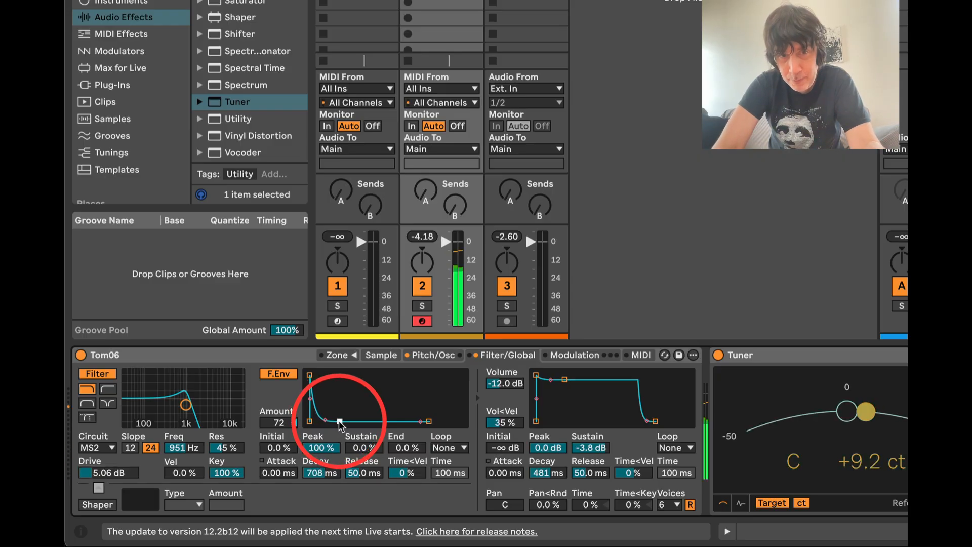
left_click_drag(340, 425, 339, 422)
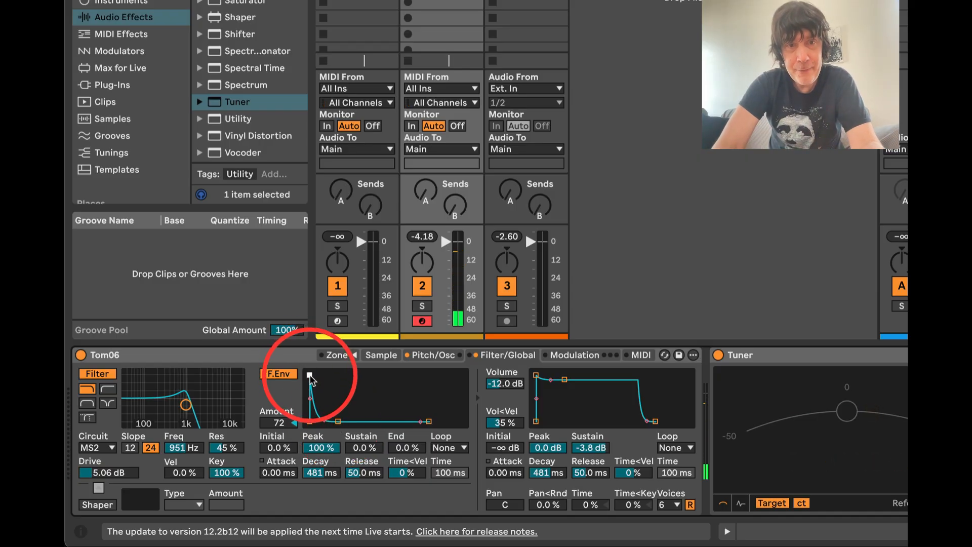
- Set the filter envelope's attack to 7.24 ms and move the tom's sustain loop to start at 281 and end at 447
mouse_move(311, 375)
left_mouse_down()
mouse_move(338, 378)
mouse_move(317, 376)
mouse_move(328, 379)
left_mouse_up()
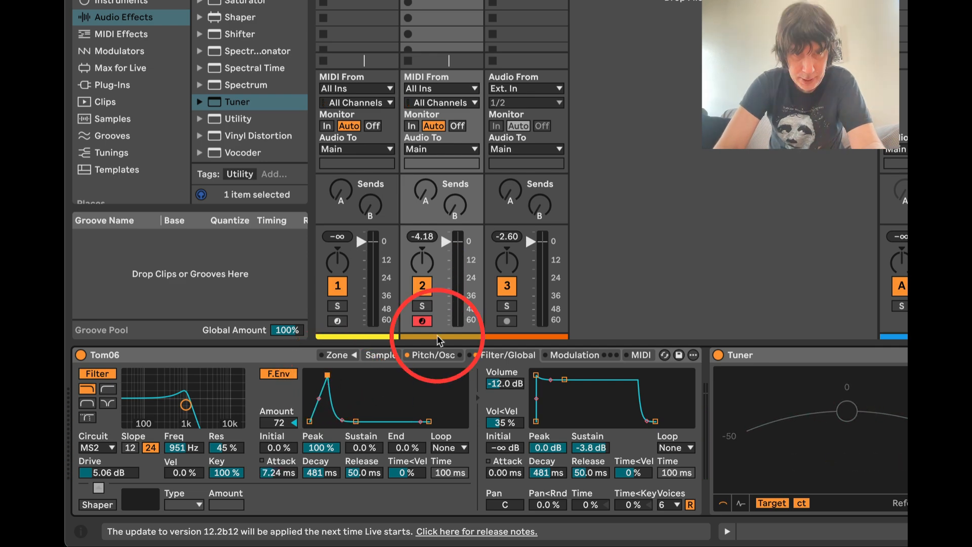
left_click(379, 354)
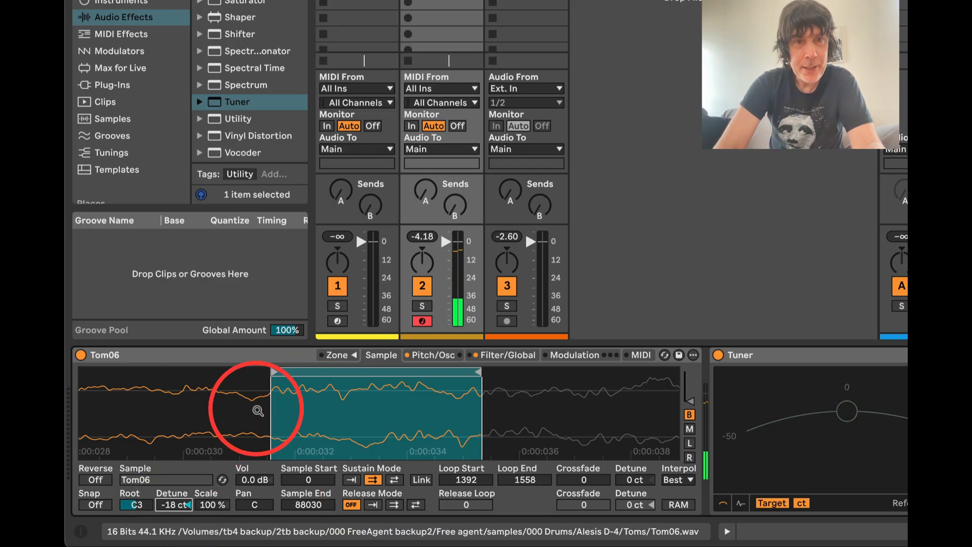
left_click_drag(258, 411, 163, 405)
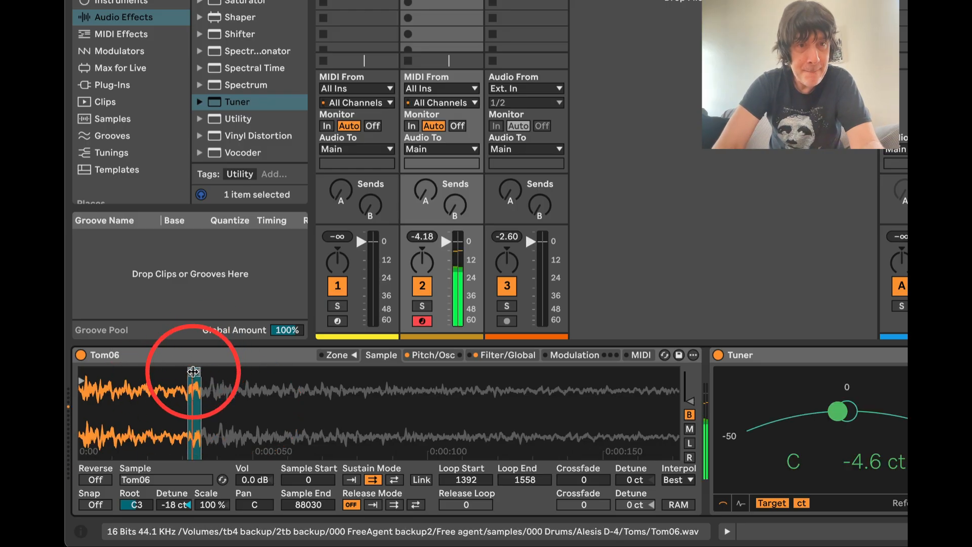
left_click_drag(193, 372, 246, 420)
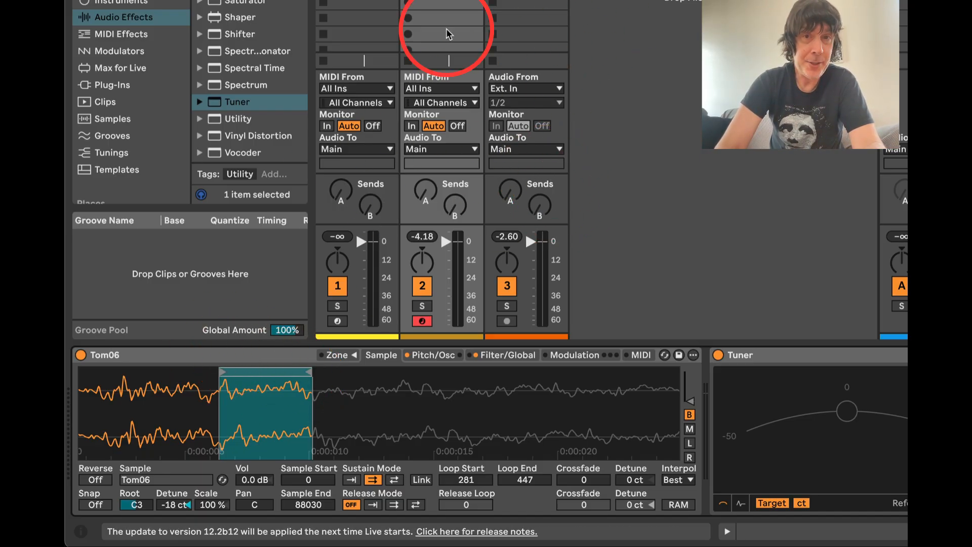
- Replace the tom sample with Conga Low and move the sample start past the initial hit, to 736
left_click_drag(535, 0, 320, 390)
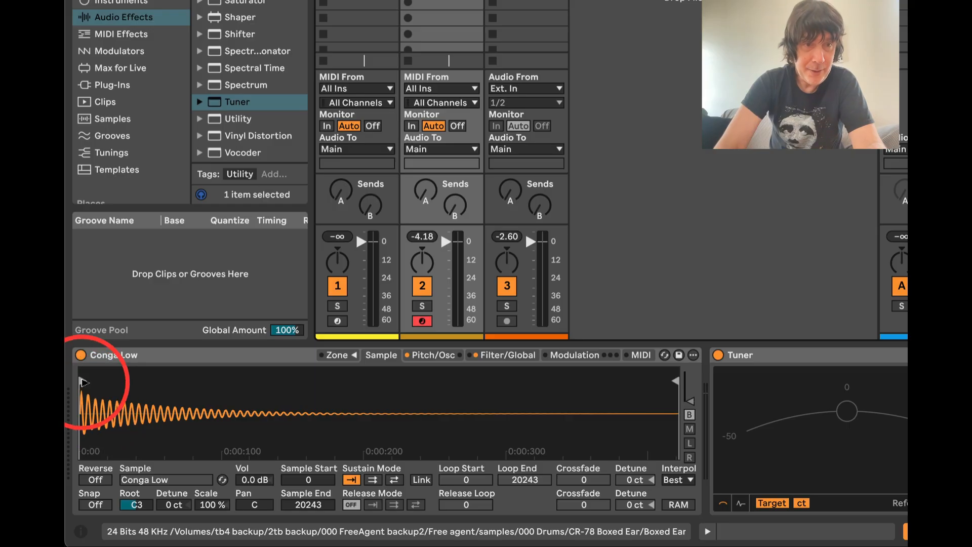
left_click_drag(93, 426, 93, 428)
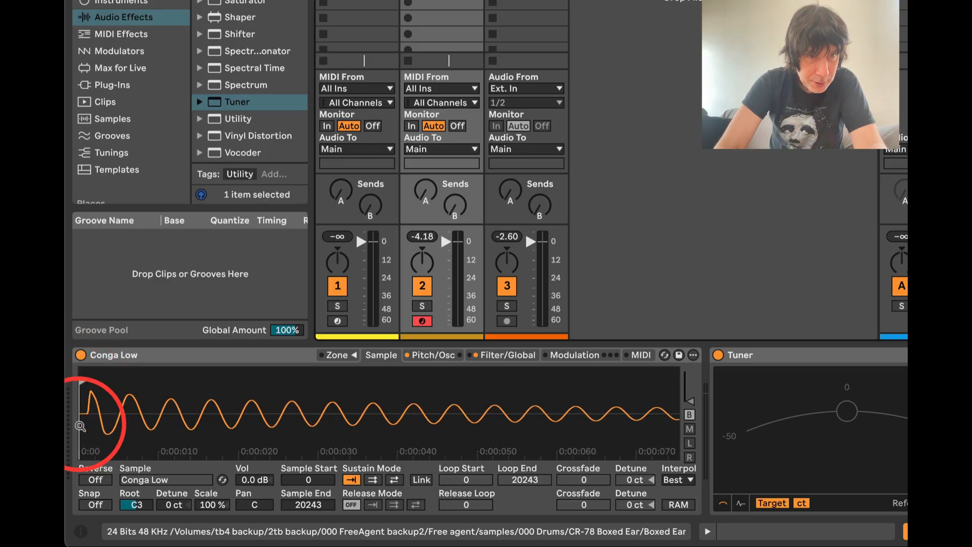
left_click_drag(80, 380, 207, 387)
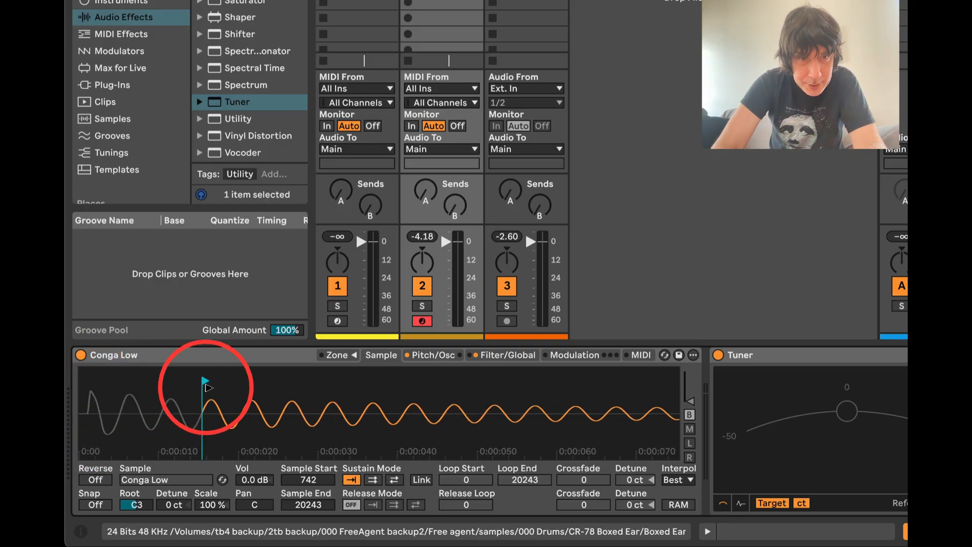
- Turn on forward sustain looping for the conga, set the loop start to 731 and link it to the sample start
left_click(373, 480)
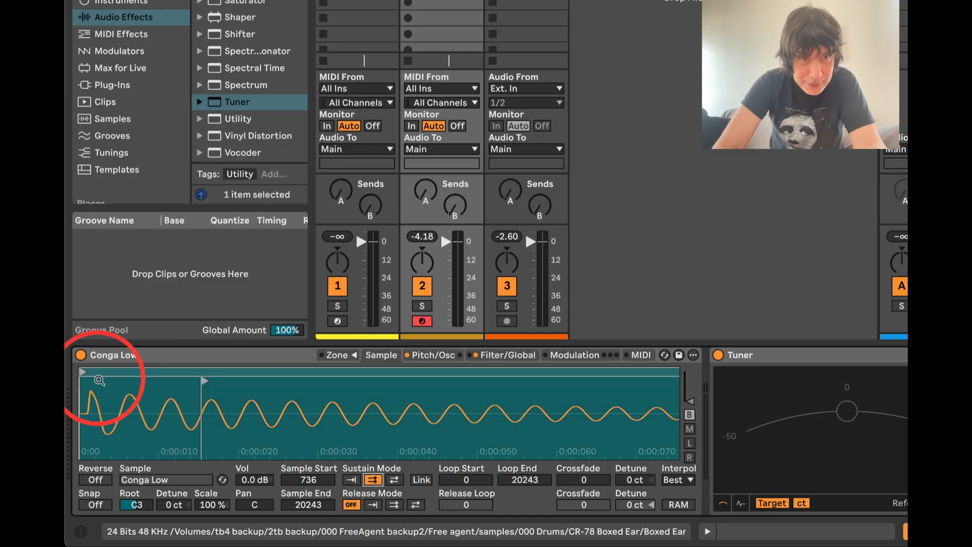
left_click_drag(82, 372, 202, 382)
left_click(421, 479)
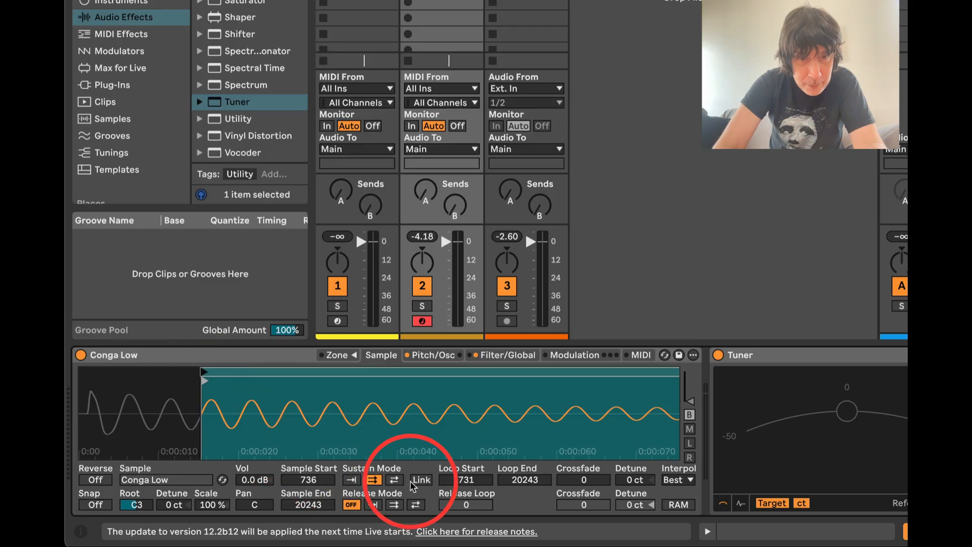
- Shorten the conga's loop end to 1350 and play test notes in the computer keyboard's C2 to D3 octave
mouse_move(680, 372)
left_mouse_down()
mouse_move(563, 394)
mouse_move(569, 374)
mouse_move(577, 377)
mouse_move(139, 391)
mouse_move(110, 396)
mouse_move(118, 415)
left_mouse_up()
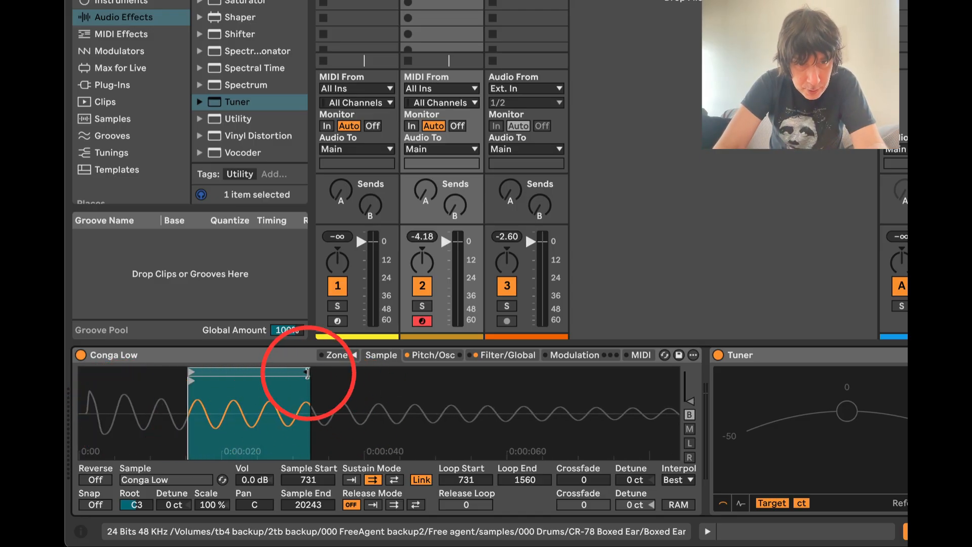
left_click_drag(308, 373, 277, 372)
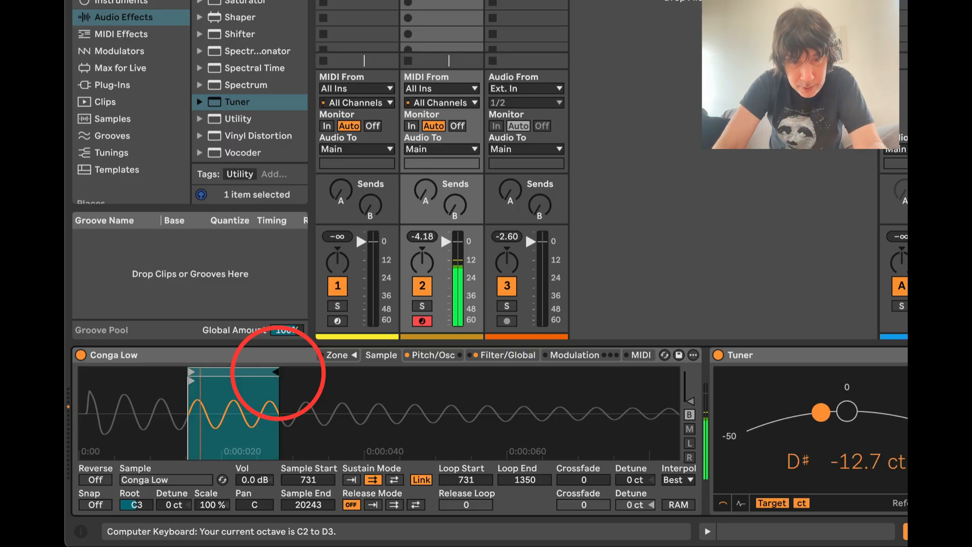
key("z")
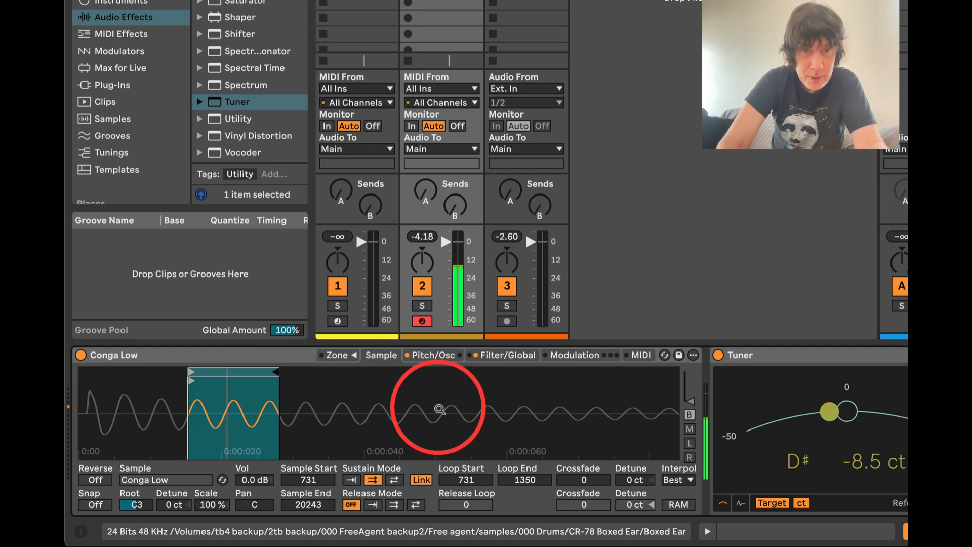
- Set the conga's filter to 1.17 kHz cutoff and 41 % resonance, and the filter envelope's attack to 0.00 ms
left_click(431, 355)
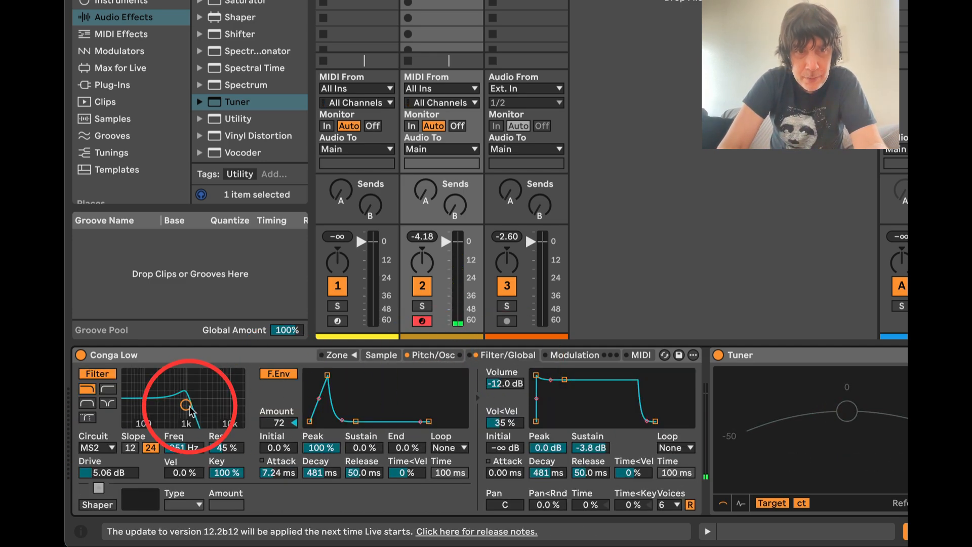
mouse_move(191, 412)
left_mouse_down()
mouse_move(214, 406)
mouse_move(190, 411)
left_mouse_up()
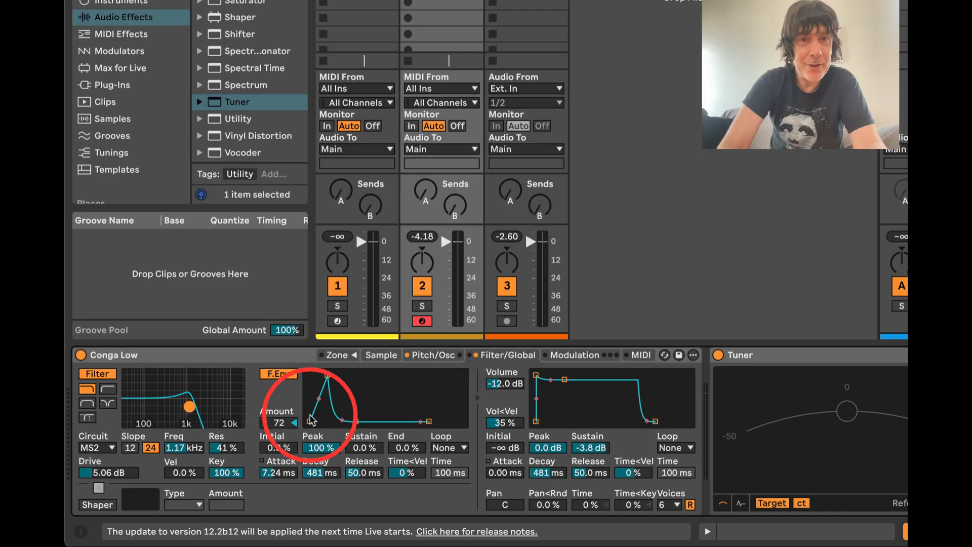
left_click_drag(327, 375, 310, 378)
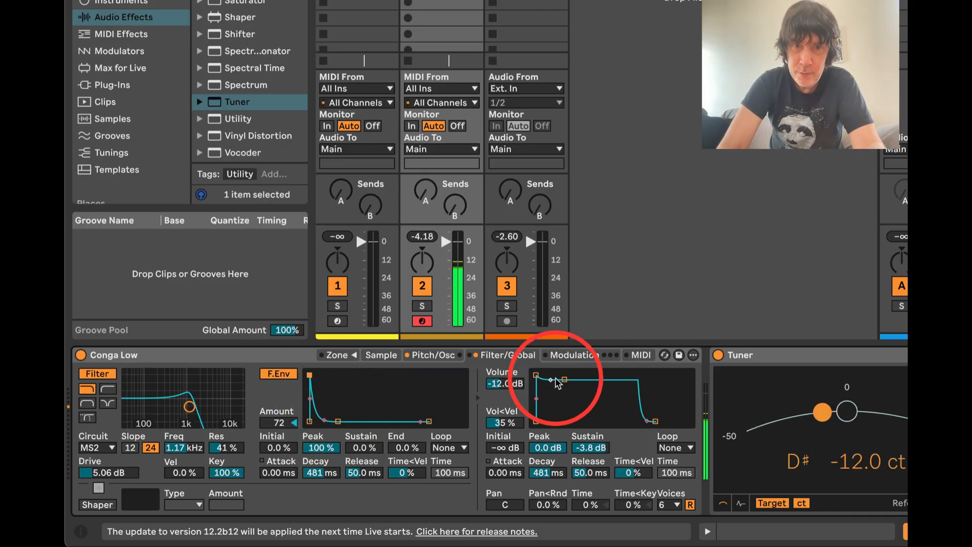
- Move the conga's linked loop further into the sample, starting at 1013 and ending at 1632
left_click(384, 357)
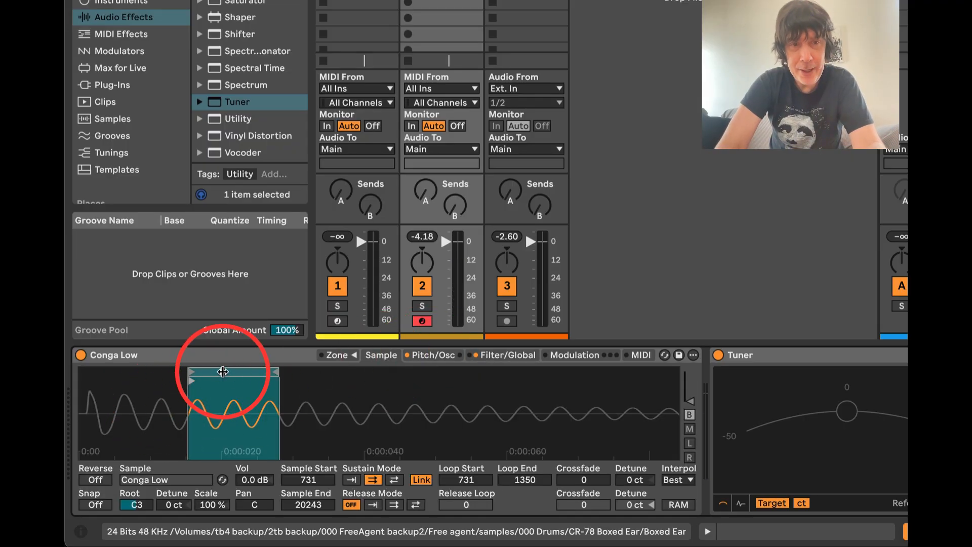
left_click_drag(223, 372, 232, 373)
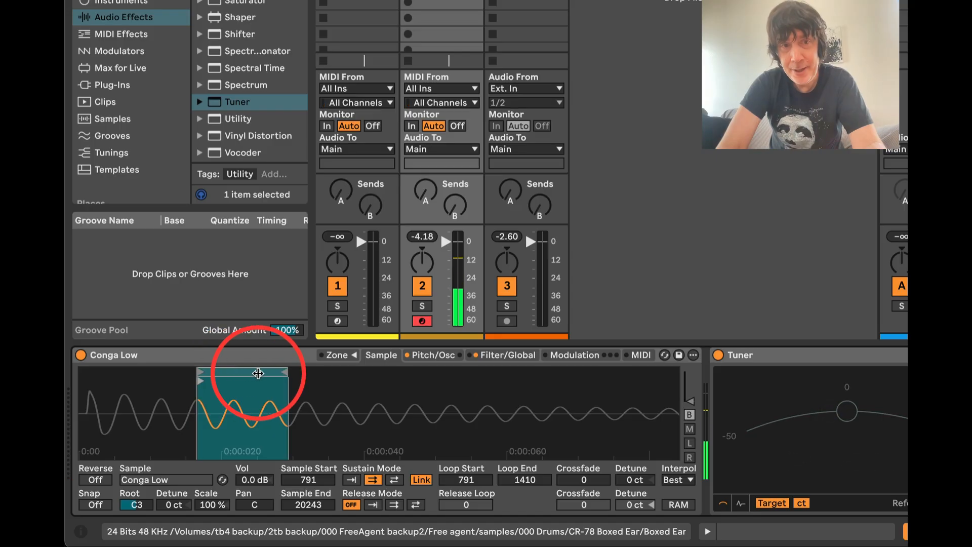
left_click_drag(255, 373, 289, 380)
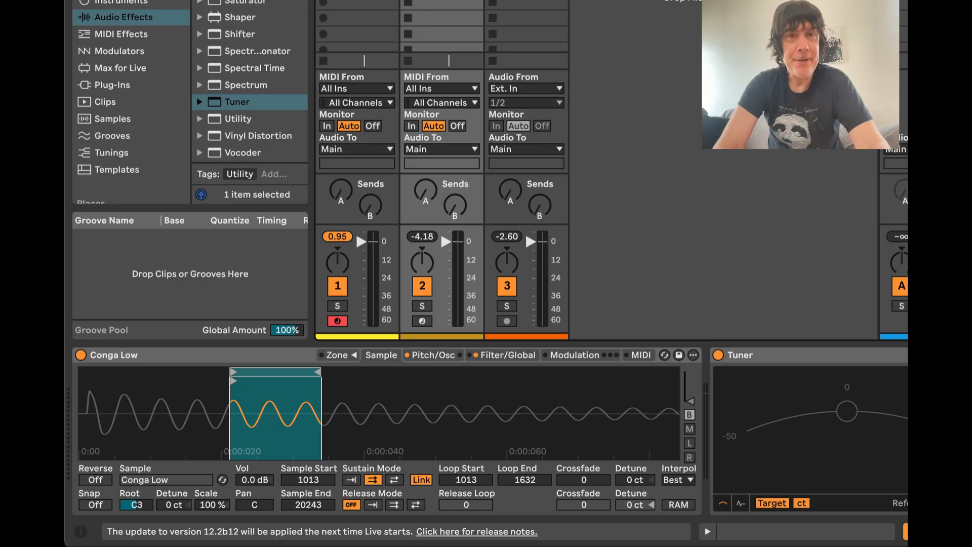
- Show the Sample Bass Rack on track 1 and audition its chains in the C1 to D2 octave, setting Chain Selector to 42
left_click(357, 2)
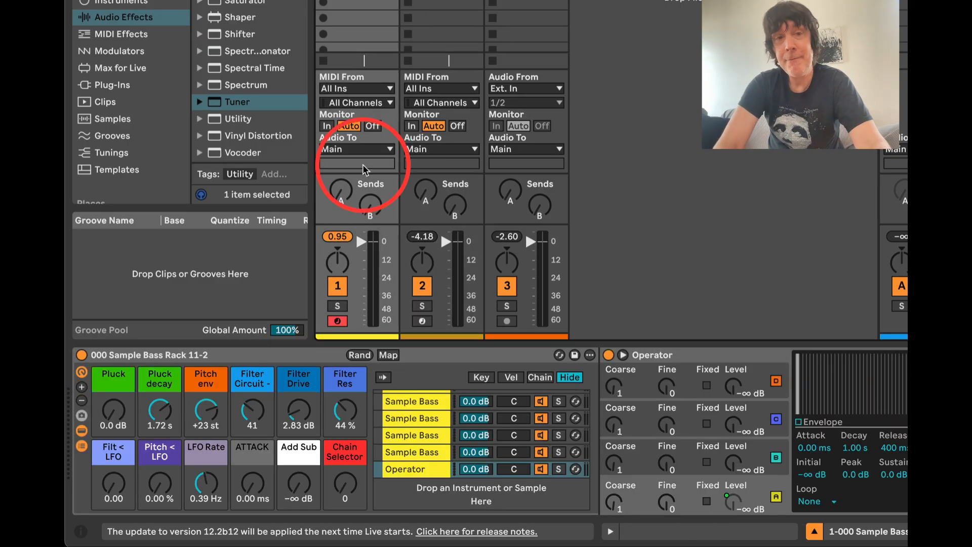
scroll(406, 420, "up", 5)
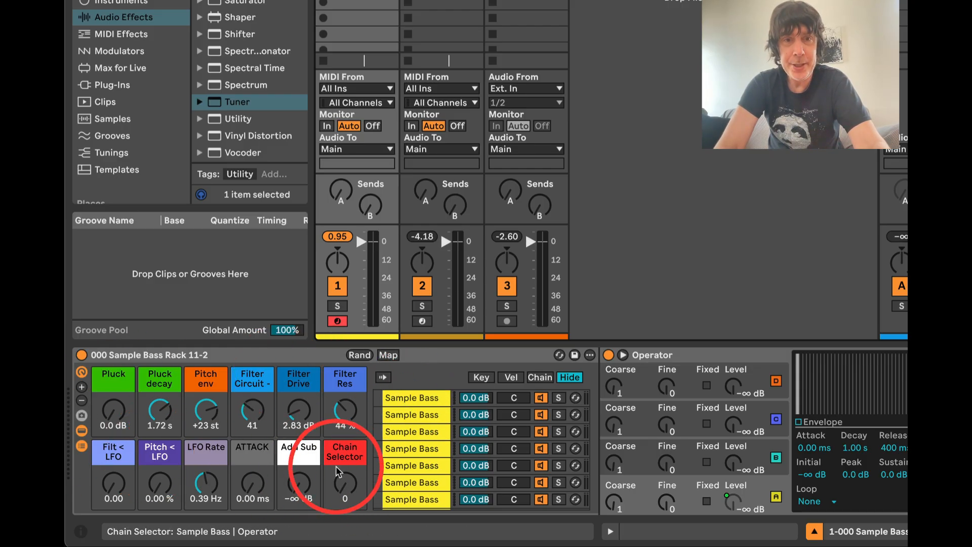
left_click(348, 492)
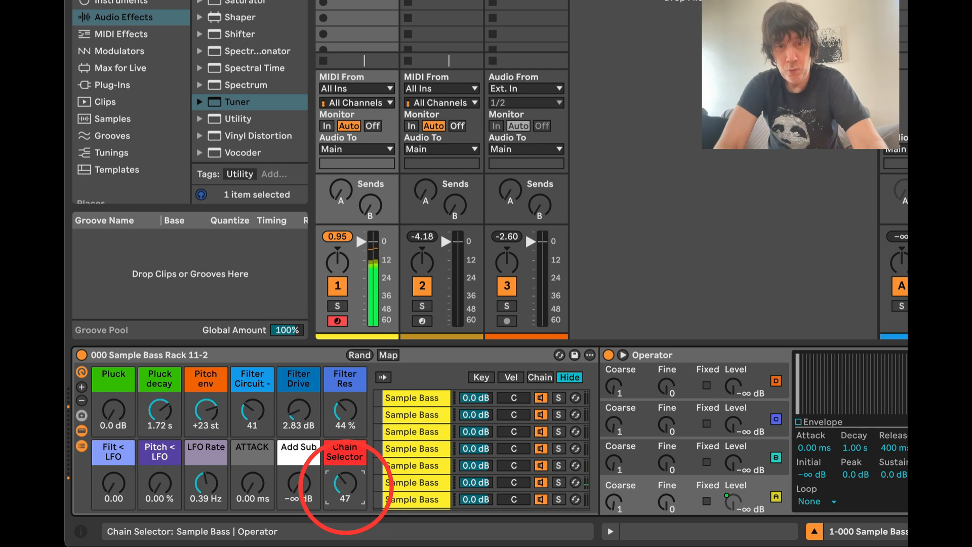
key("z")
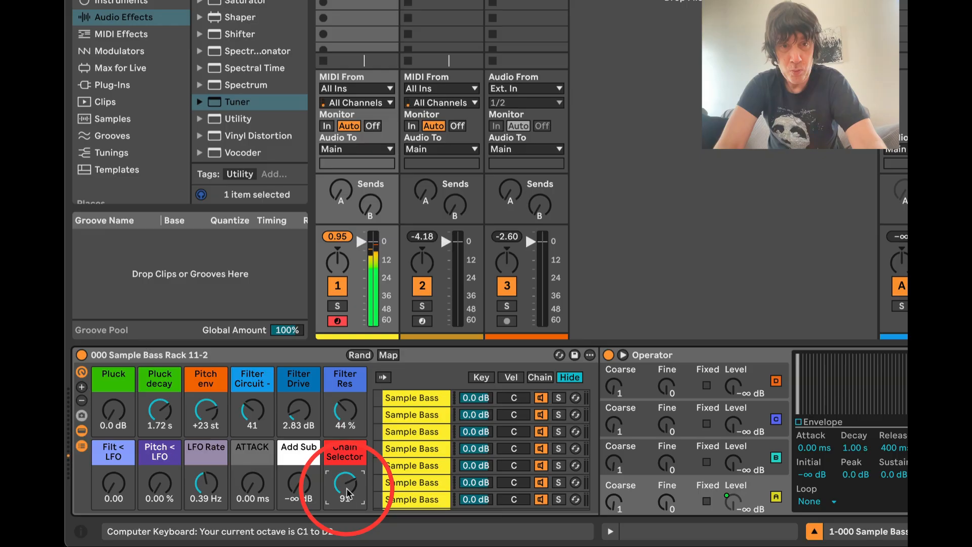
left_click_drag(346, 491, 347, 509)
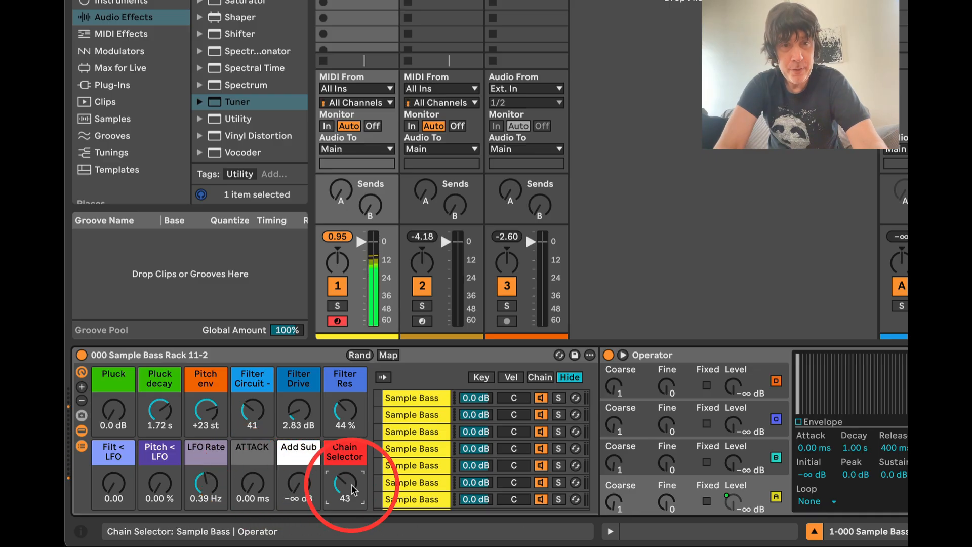
key("z")
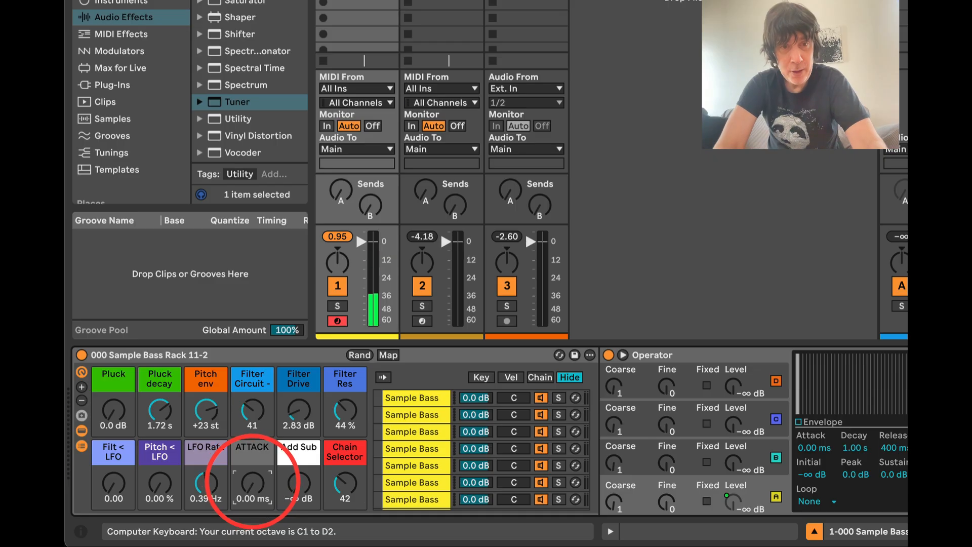
- Set the rack's Attack to 0.13 ms, then try the Pluck macros, leaving Pluck at 0.0 dB and Pluck decay at 362 ms
left_click_drag(254, 488, 256, 486)
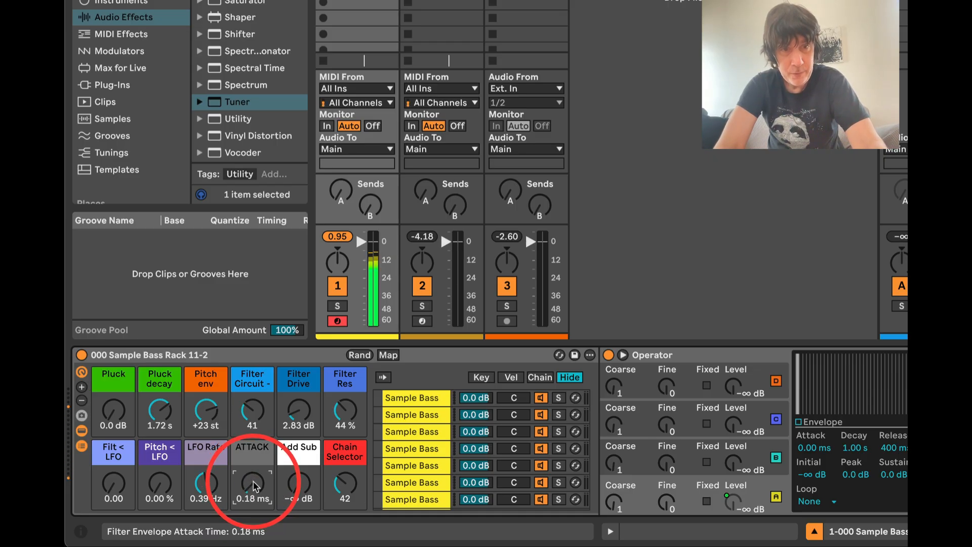
left_click(114, 412)
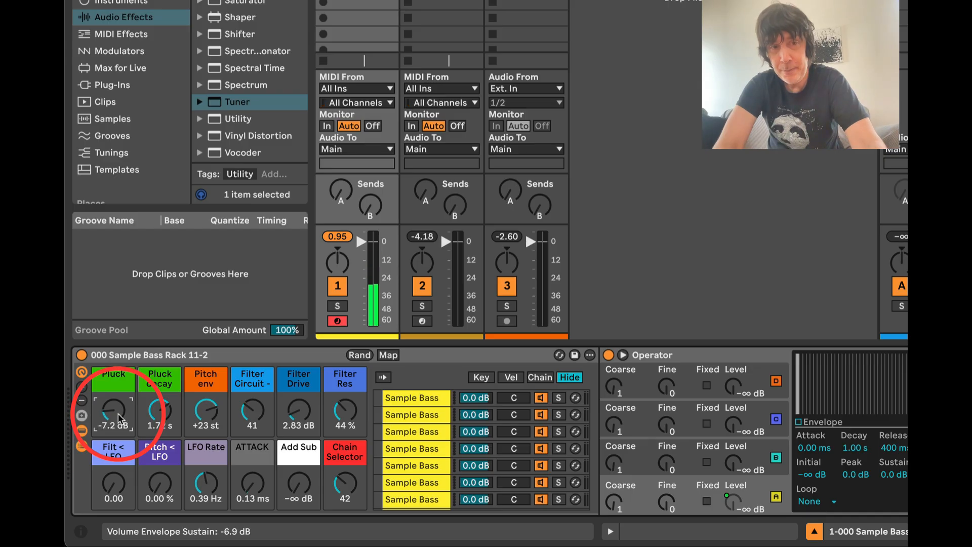
left_click_drag(158, 411, 155, 421)
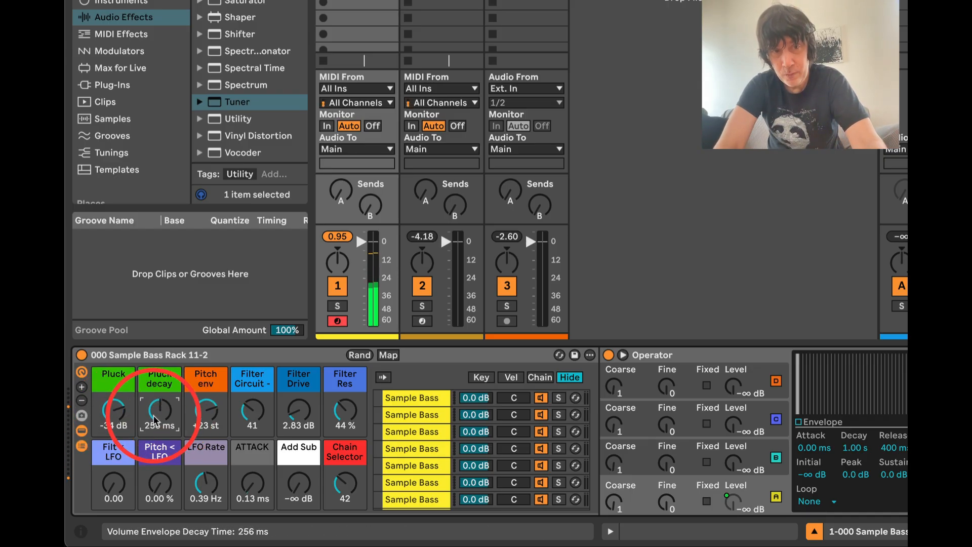
left_click_drag(154, 420, 154, 419)
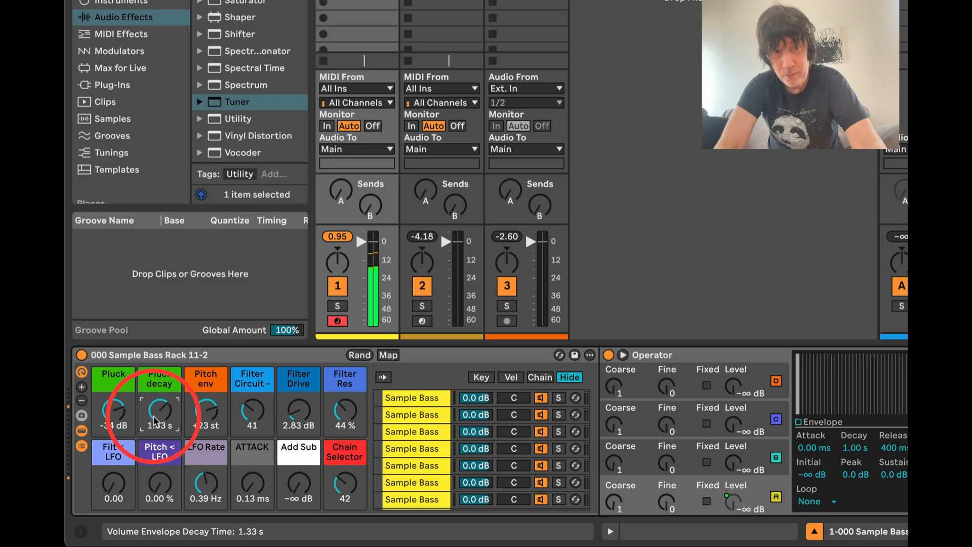
left_click(106, 411)
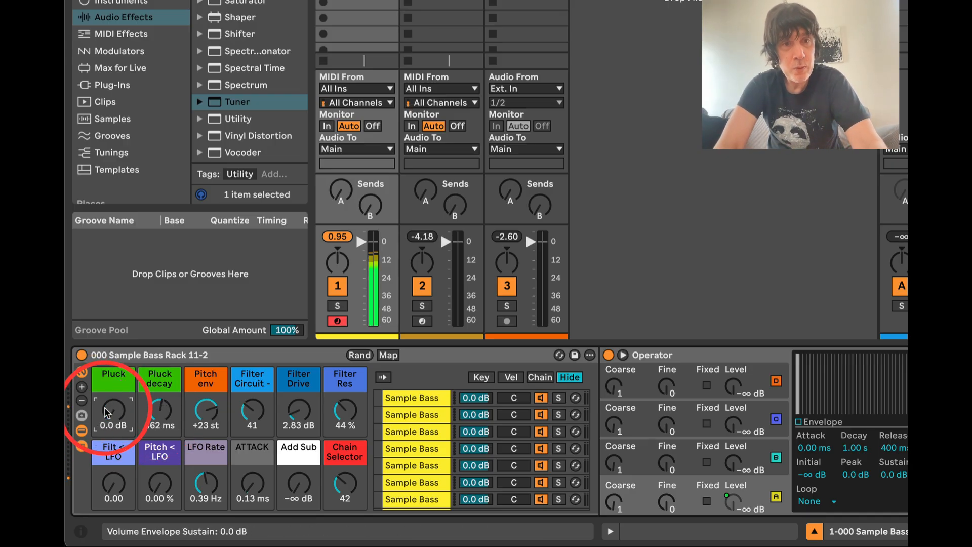
- Set the rack's Pitch env to +19 st, Filter Drive to 8.69 dB and Filter Res to 112 %
left_click_drag(206, 409, 228, 412)
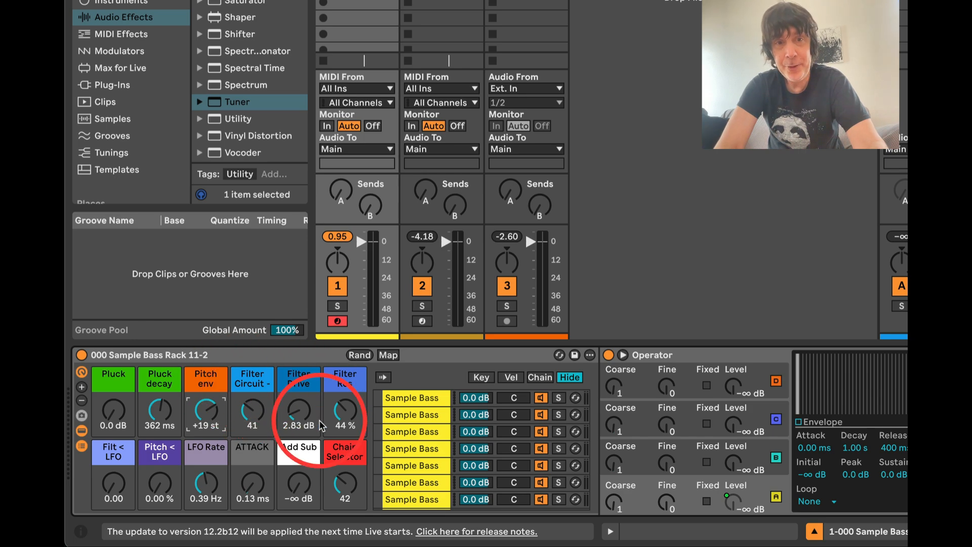
left_click_drag(301, 415, 302, 414)
left_click_drag(302, 416, 301, 415)
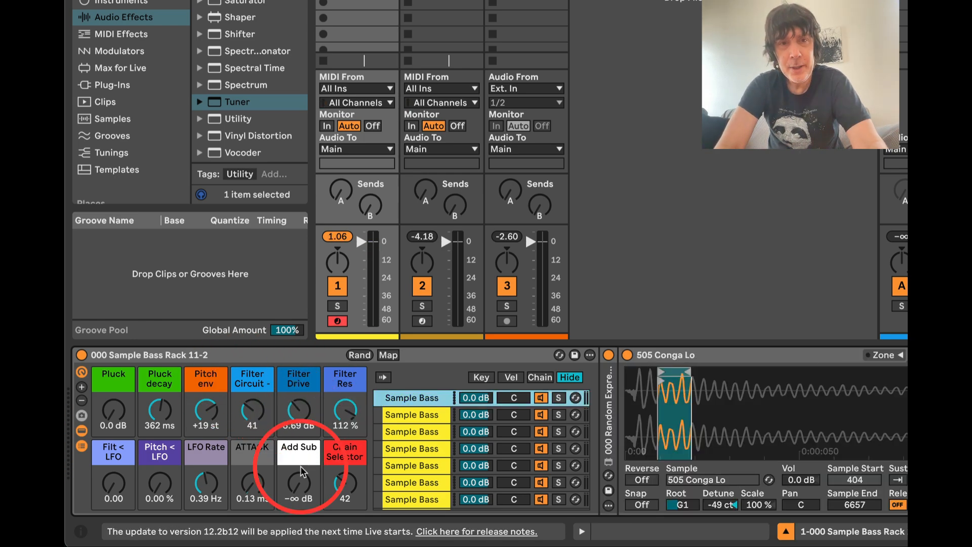
- Examine the Add Sub macro and the Operator chain at the end of the rack's chain list
left_click(300, 466)
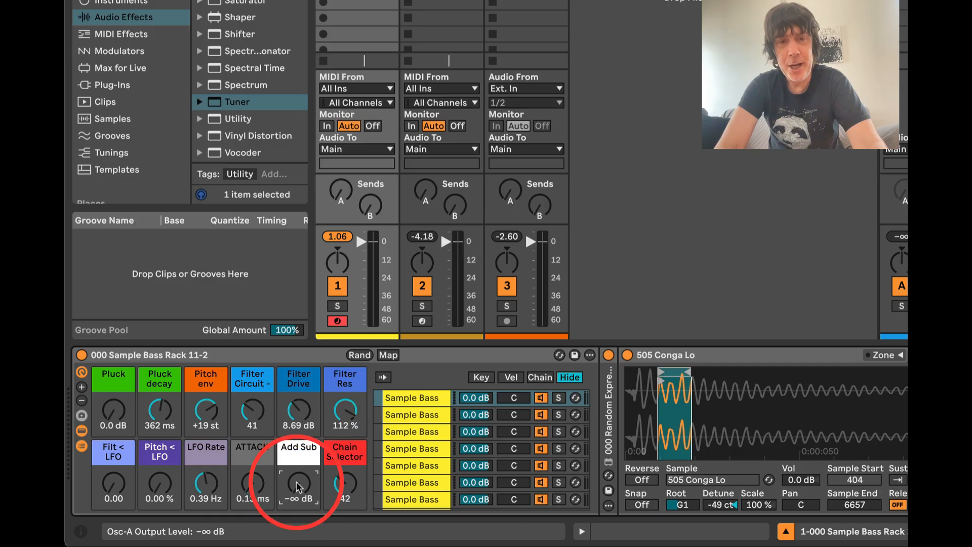
scroll(406, 430, "down", 3)
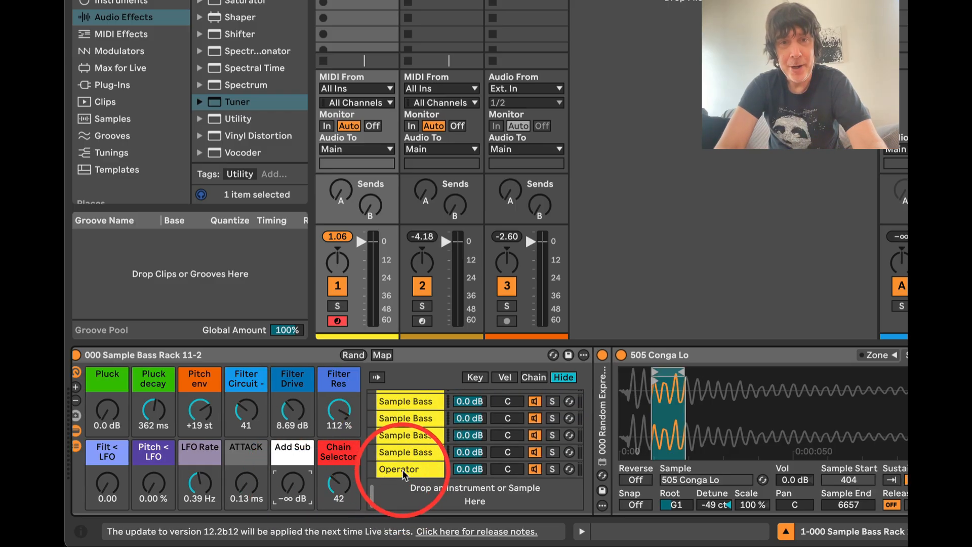
left_click_drag(292, 479, 293, 481)
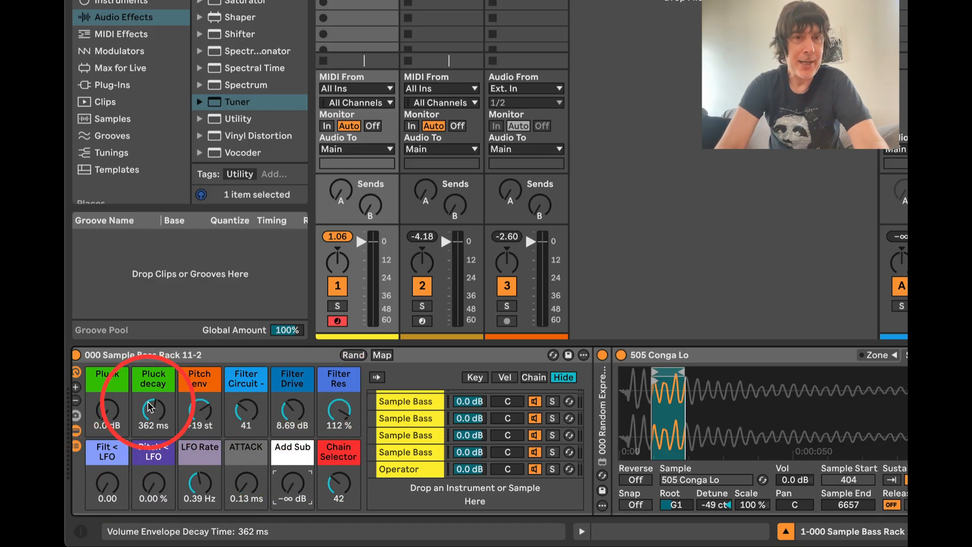
scroll(417, 436, "up", 10)
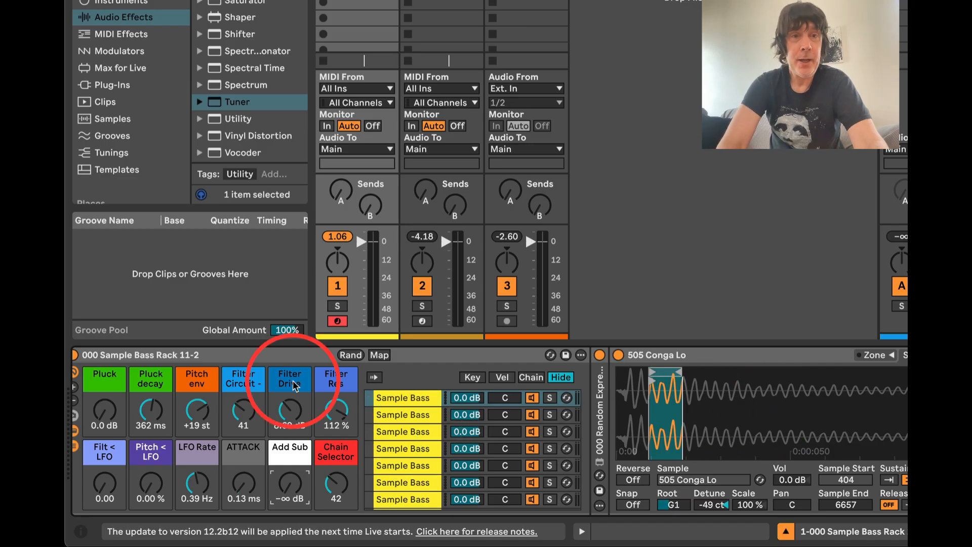
- Select the bass rack, then view the Snare01 audio track and the Conga Low track's Sampler
left_click(224, 357)
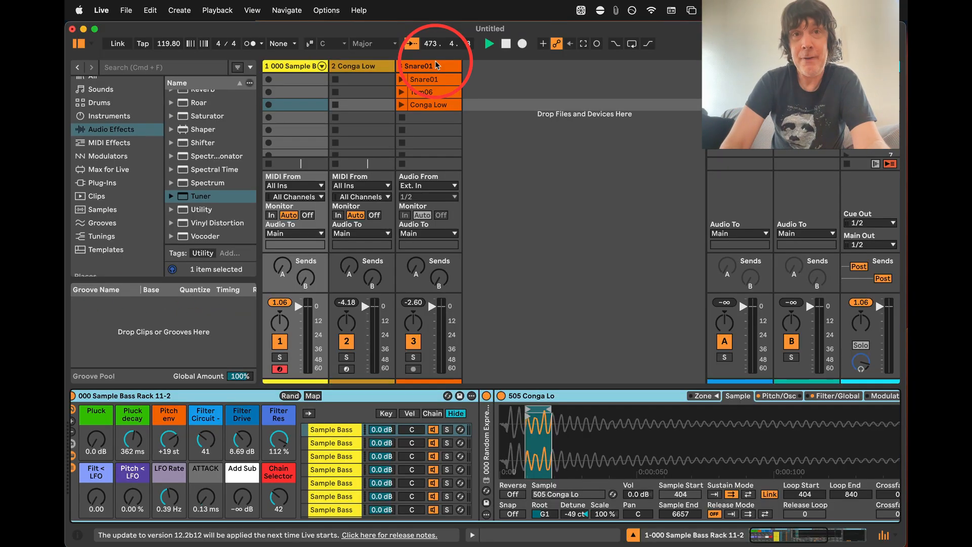
left_click(536, 0)
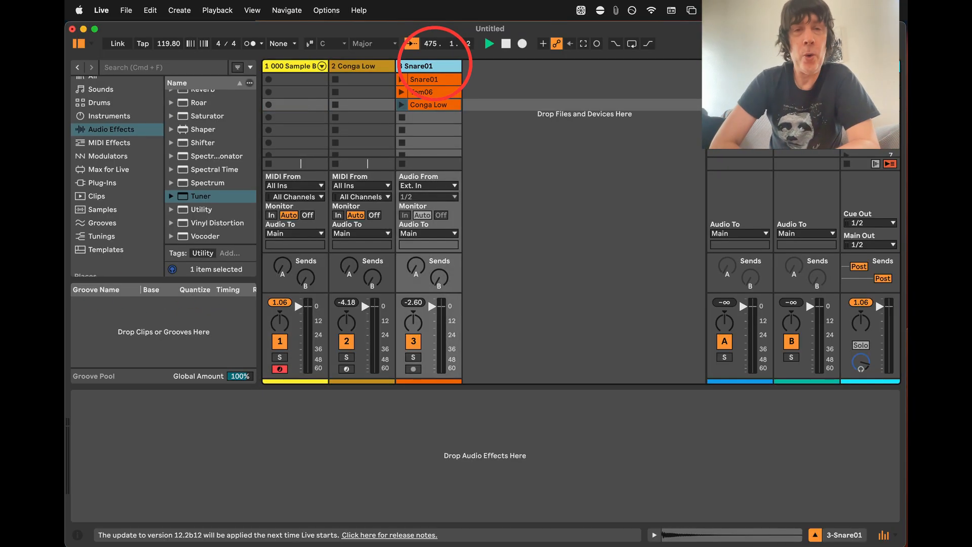
left_click(363, 70)
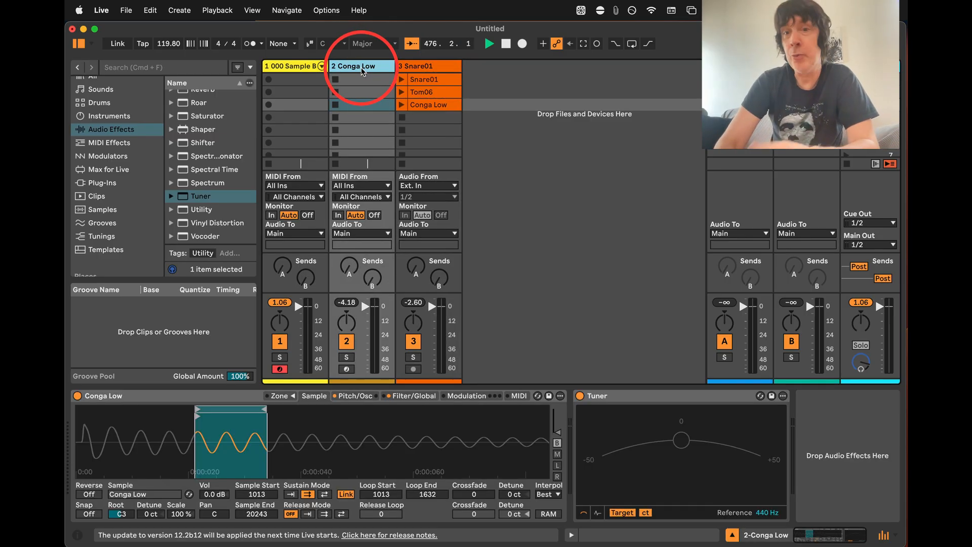